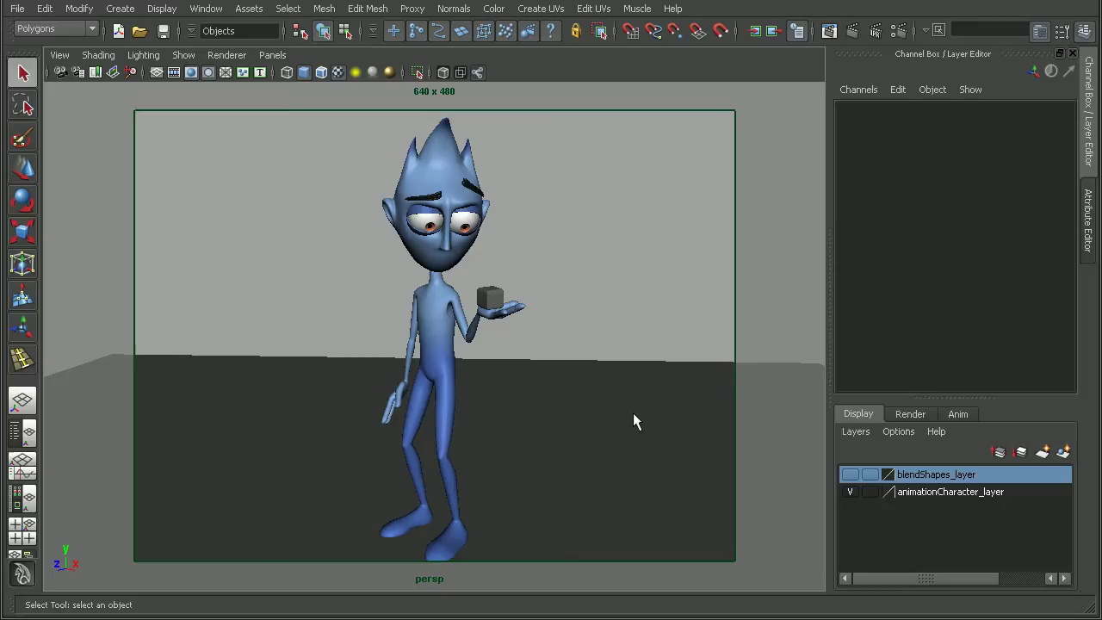
# Render frame 1 in mental ray and keep the image of the original blue character.
pyautogui.click(851, 31)
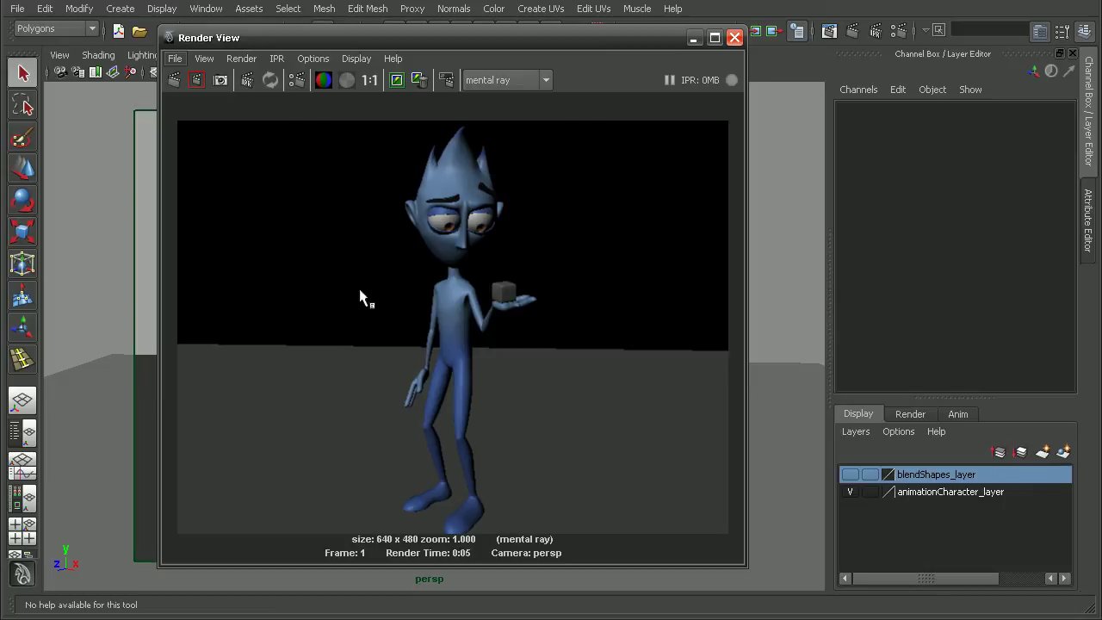
pyautogui.click(396, 83)
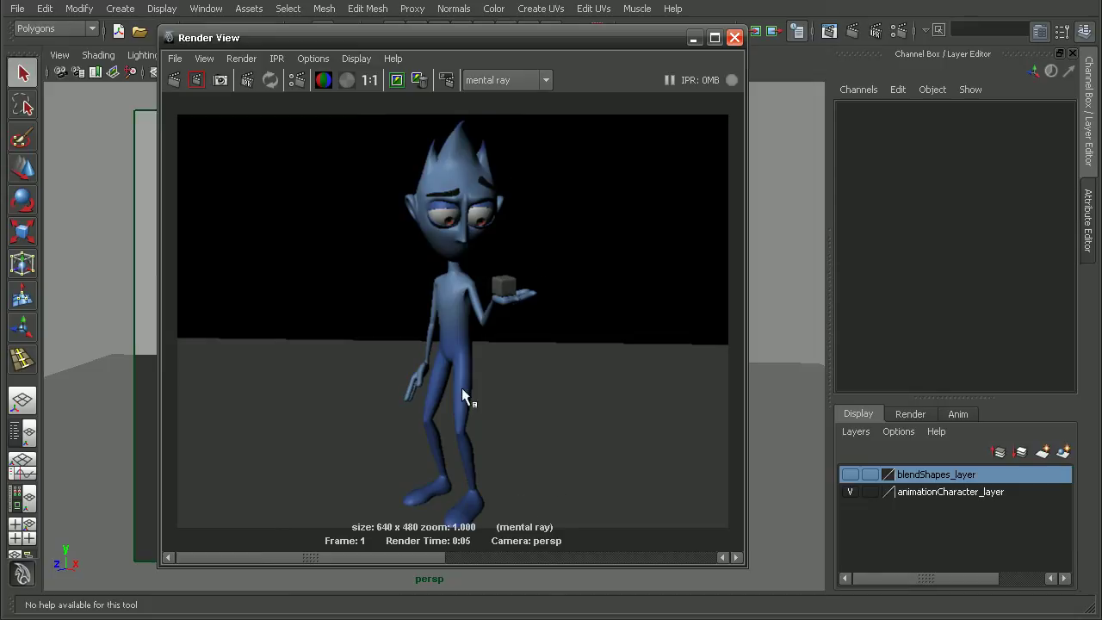
# Create a new mia_material_x_passes shader in the Hypershade/Persp layout.
pyautogui.click(734, 38)
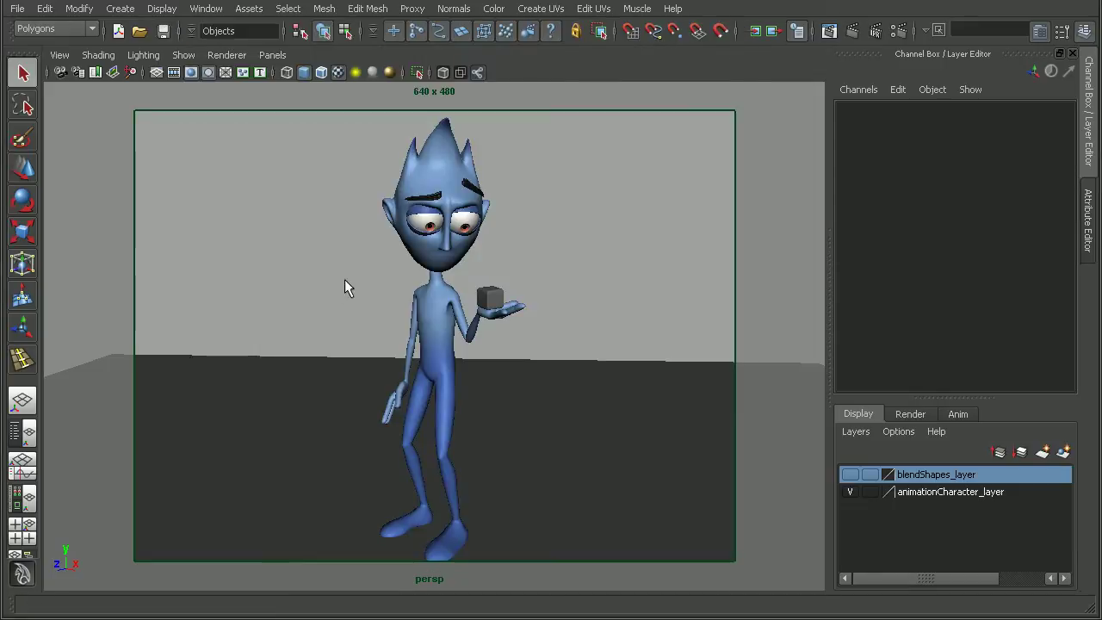
pyautogui.click(26, 502)
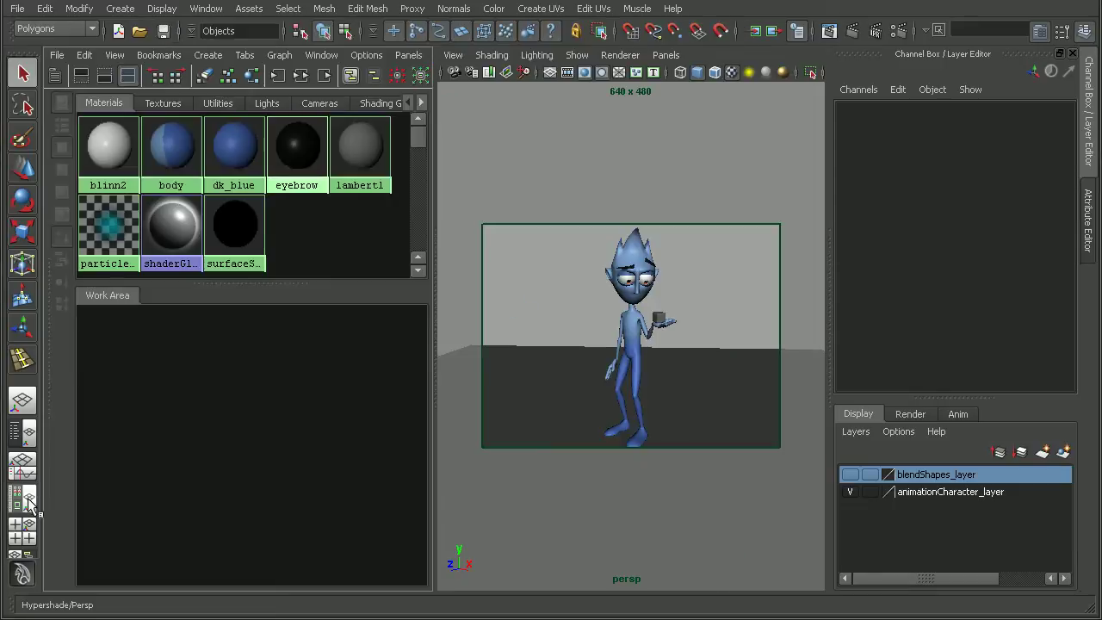
pyautogui.click(210, 56)
pyautogui.moveTo(231, 329)
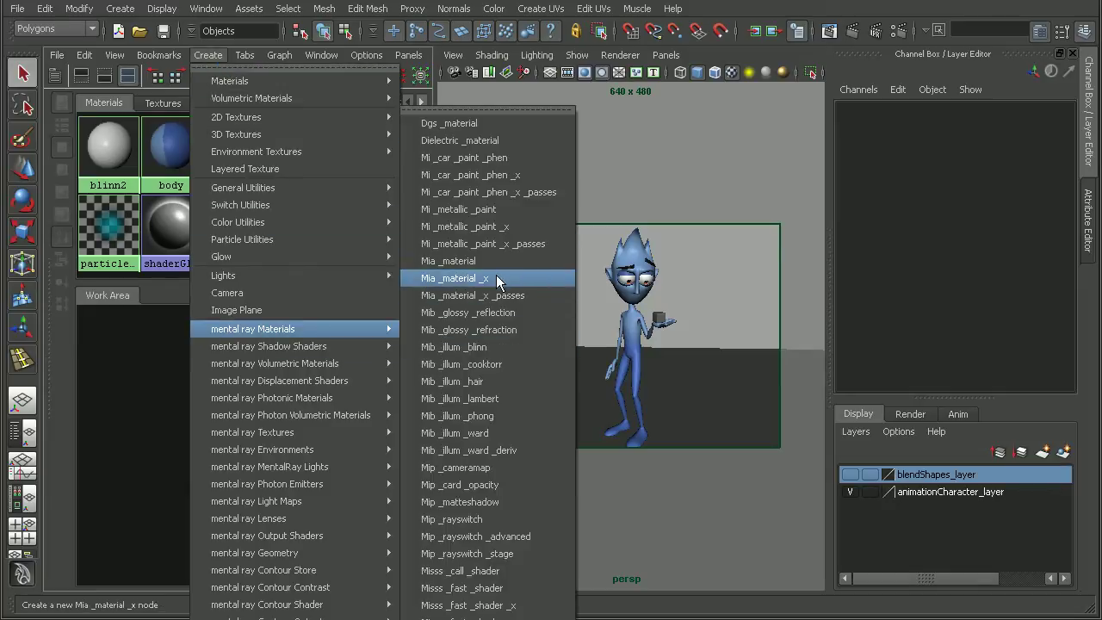
pyautogui.click(497, 297)
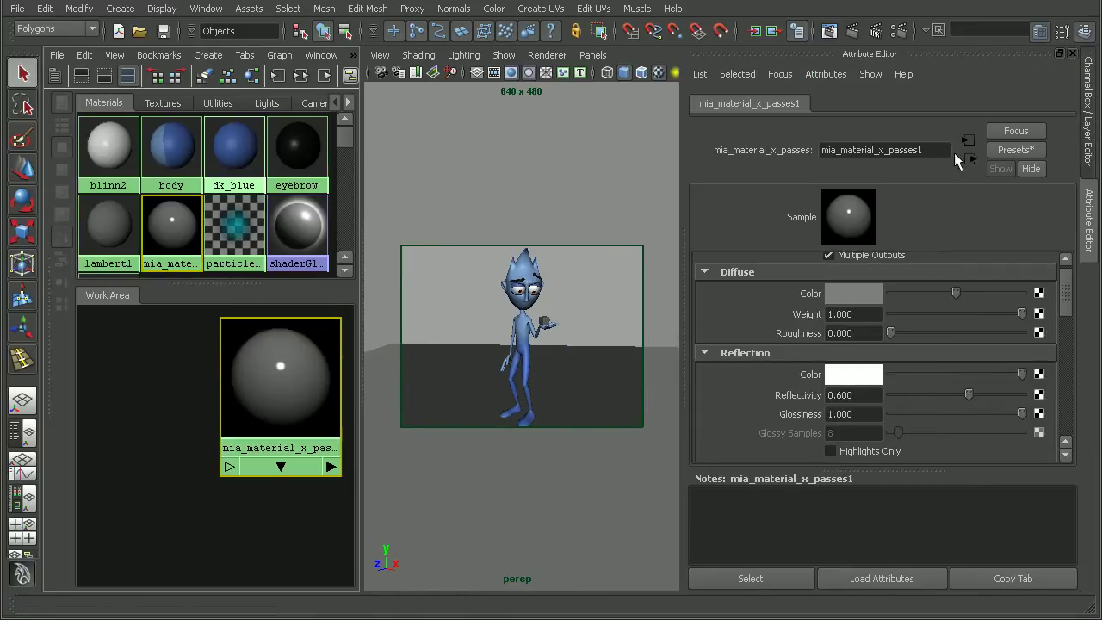
# Replace the shader settings with the MatteFinish preset (reflectivity 0, roughness 0.2).
pyautogui.click(1016, 152)
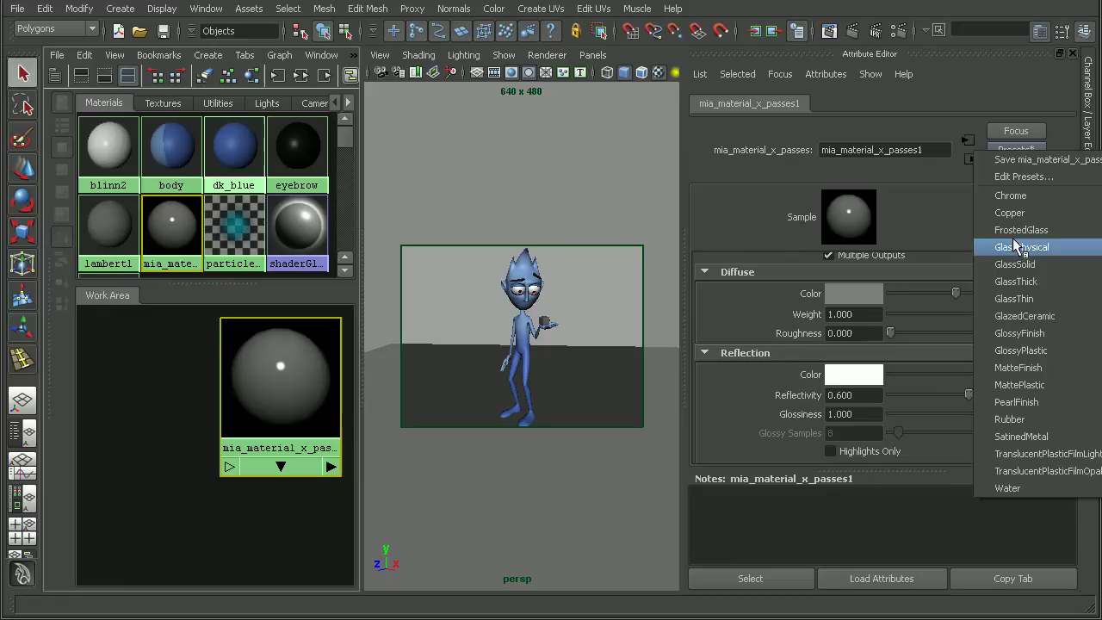
pyautogui.moveTo(990, 368)
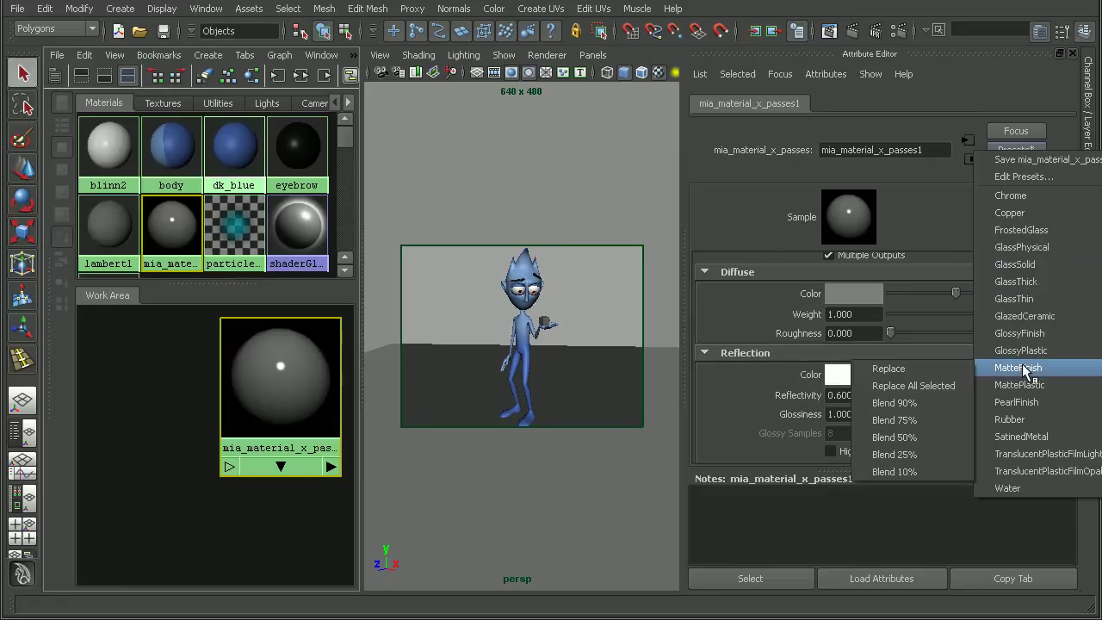
pyautogui.click(950, 371)
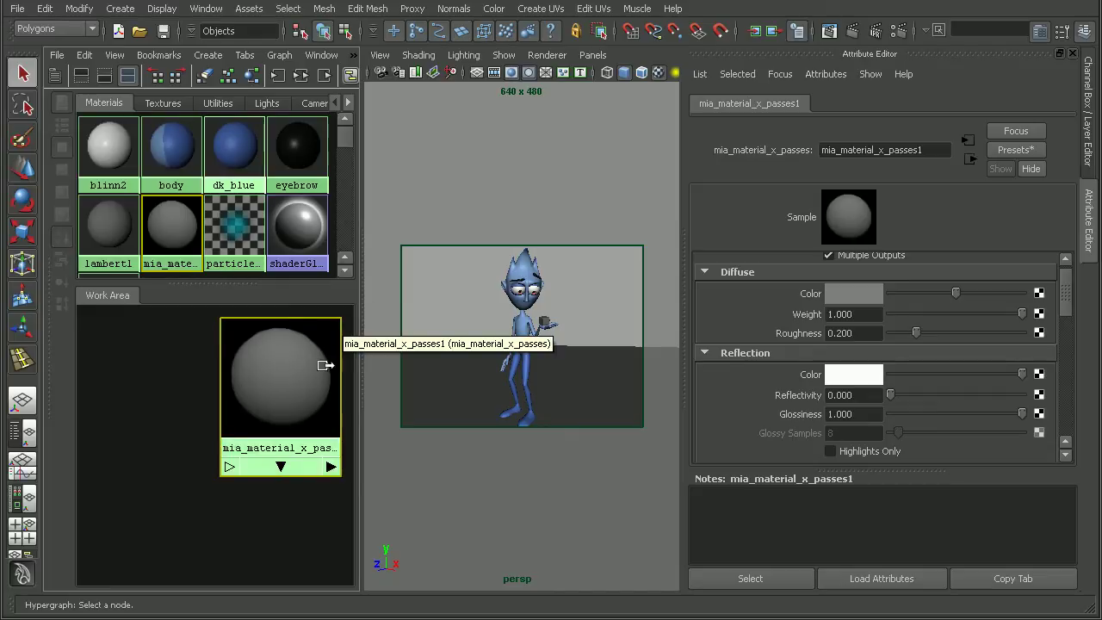
# Set the matte shader's diffuse colour to beige and assign it to all body and dk_blue objects.
pyautogui.click(859, 293)
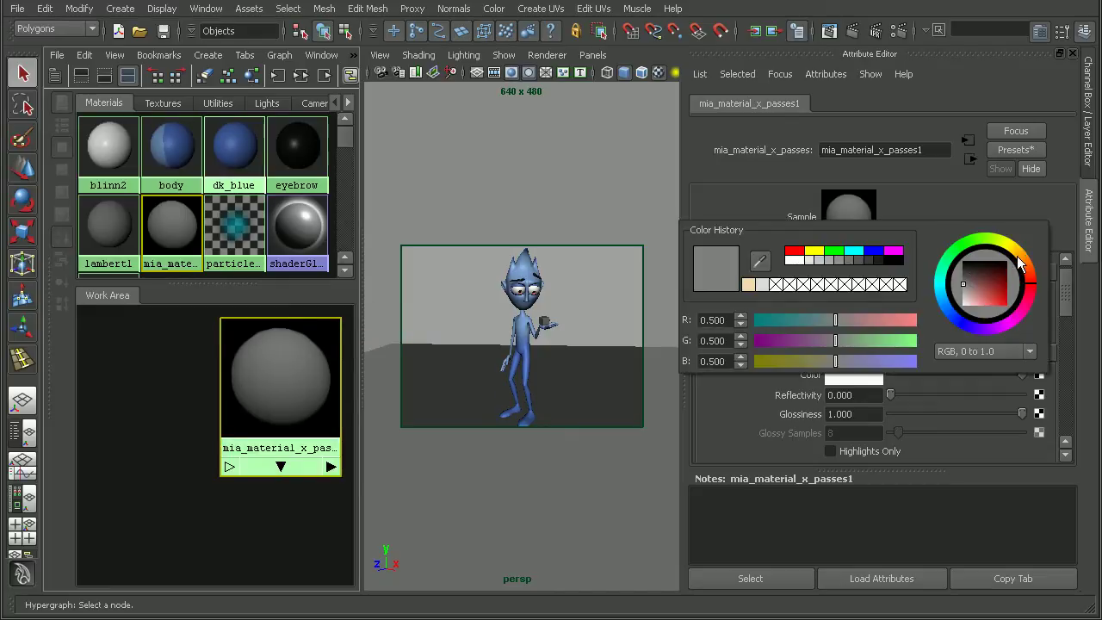
pyautogui.moveTo(974, 292)
pyautogui.mouseDown()
pyautogui.moveTo(974, 309)
pyautogui.moveTo(973, 297)
pyautogui.mouseUp()
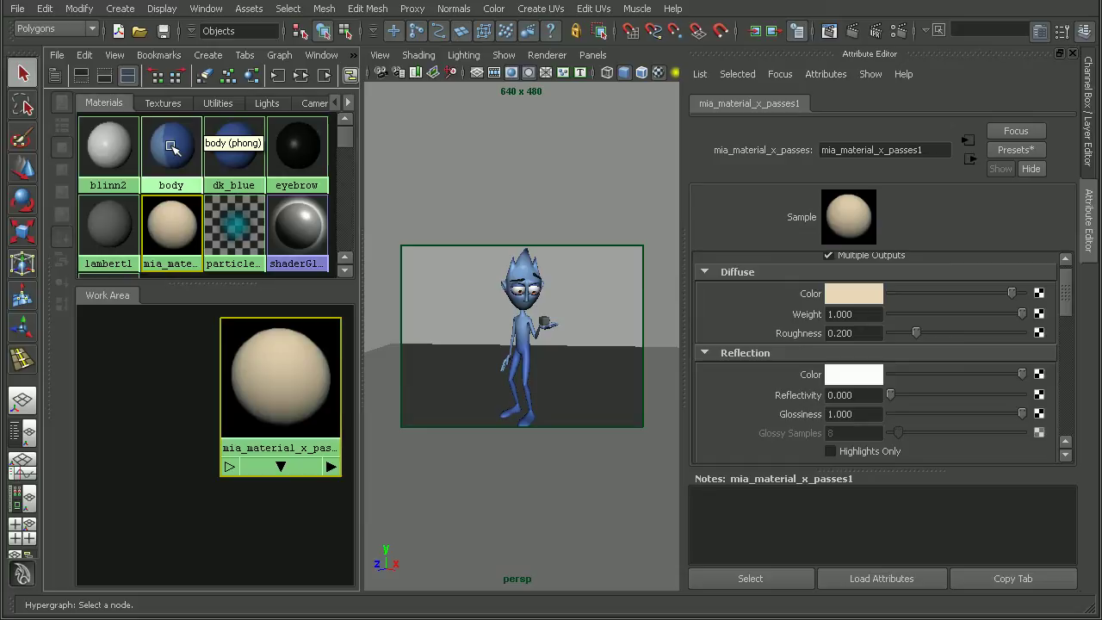
pyautogui.moveTo(171, 148); pyautogui.dragTo(249, 145, button='right')
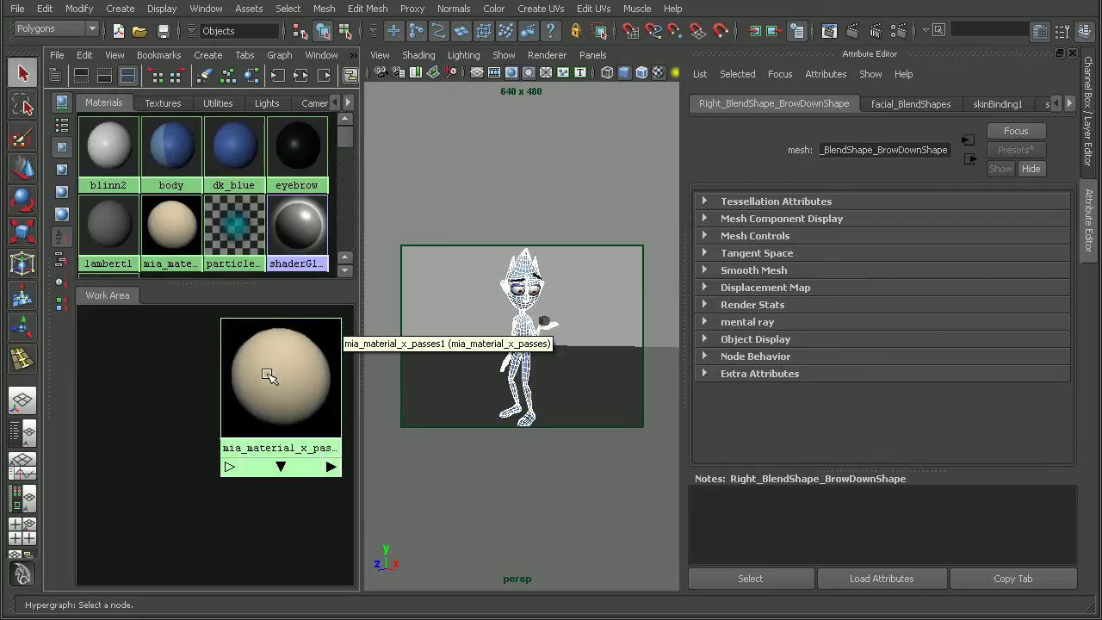
pyautogui.moveTo(273, 378); pyautogui.dragTo(284, 333, button='right')
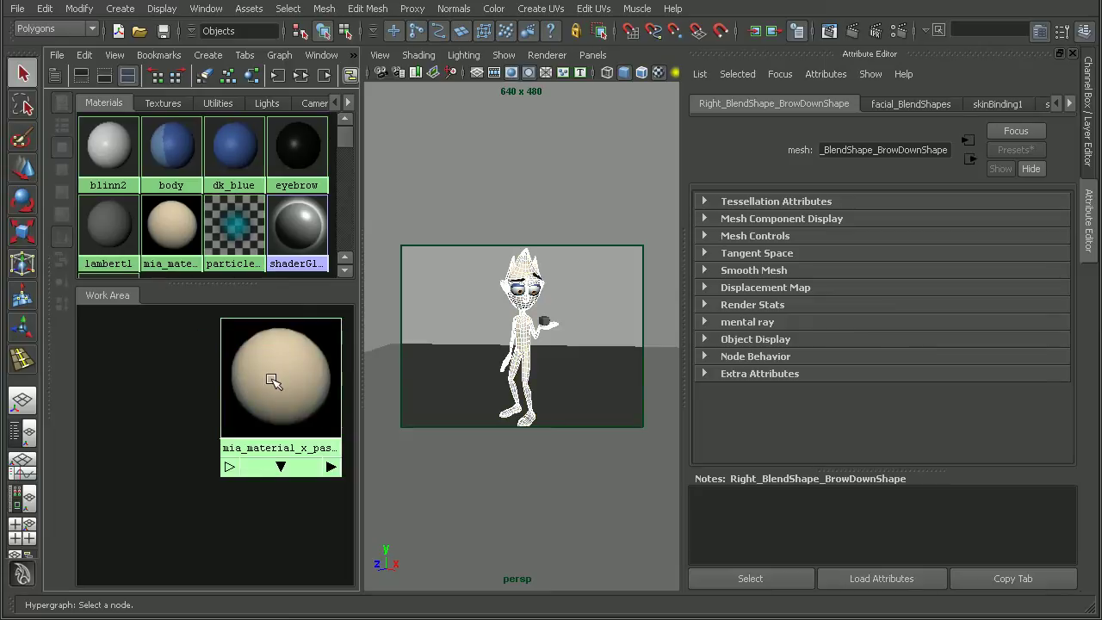
pyautogui.moveTo(275, 381); pyautogui.dragTo(531, 287, button='middle')
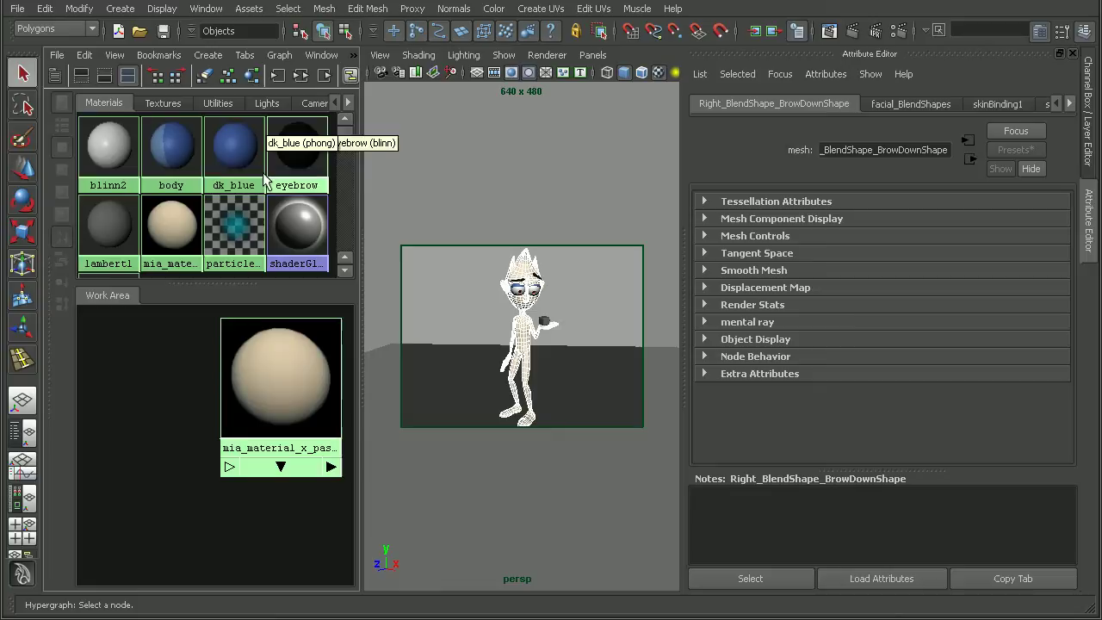
pyautogui.moveTo(231, 148); pyautogui.dragTo(298, 151, button='right')
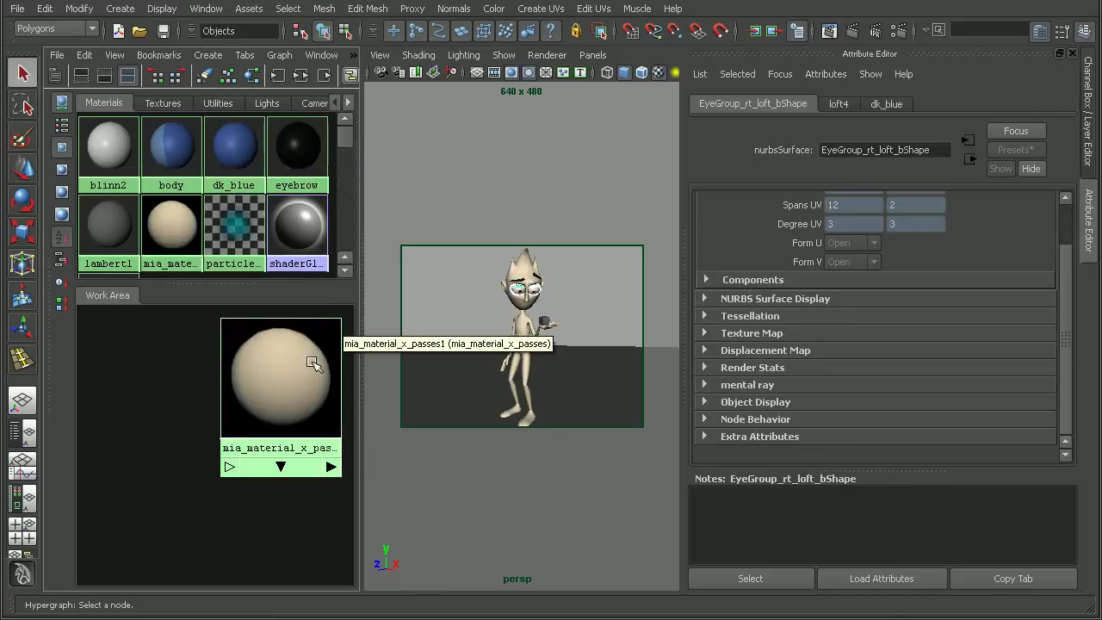
pyautogui.moveTo(288, 388); pyautogui.dragTo(298, 307, button='right')
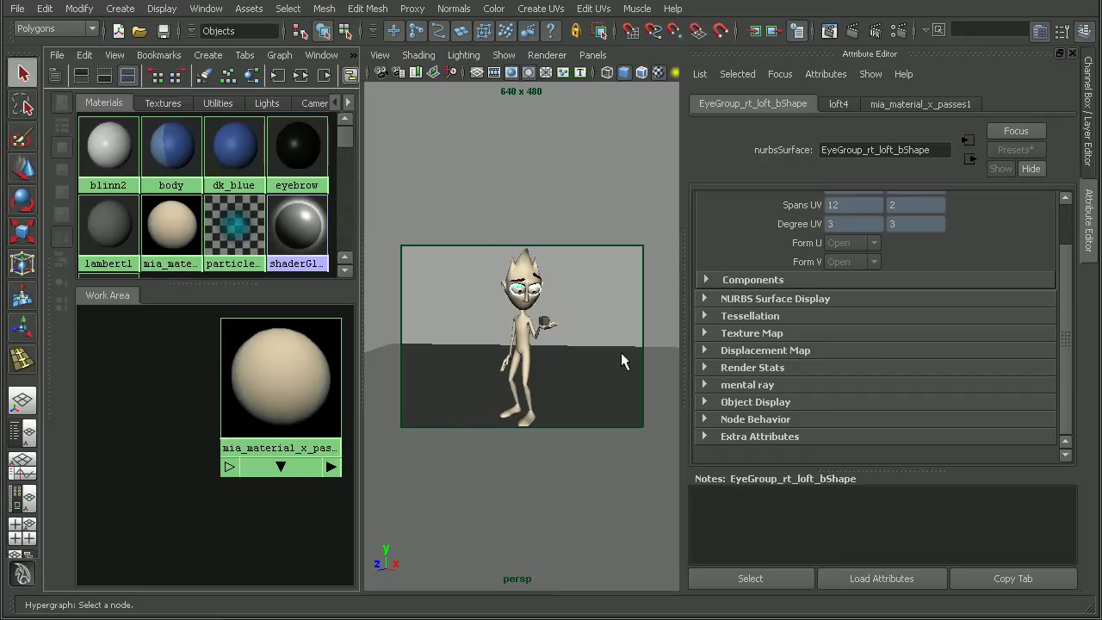
# Redo the render of the beige matte character, keep the image, and close Render View.
pyautogui.click(829, 30)
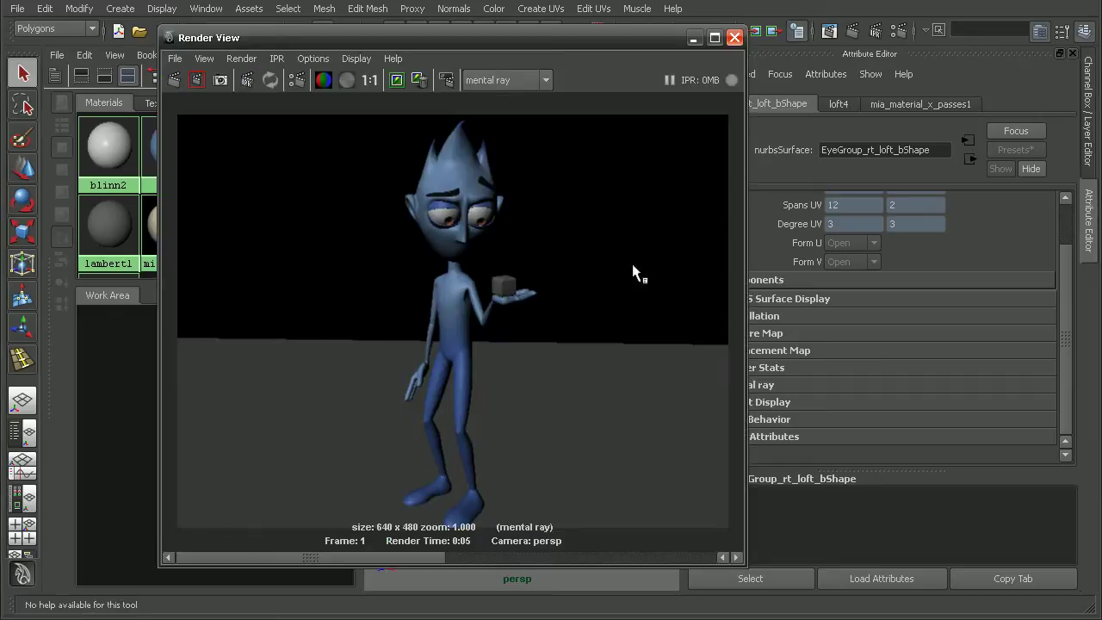
pyautogui.click(174, 79)
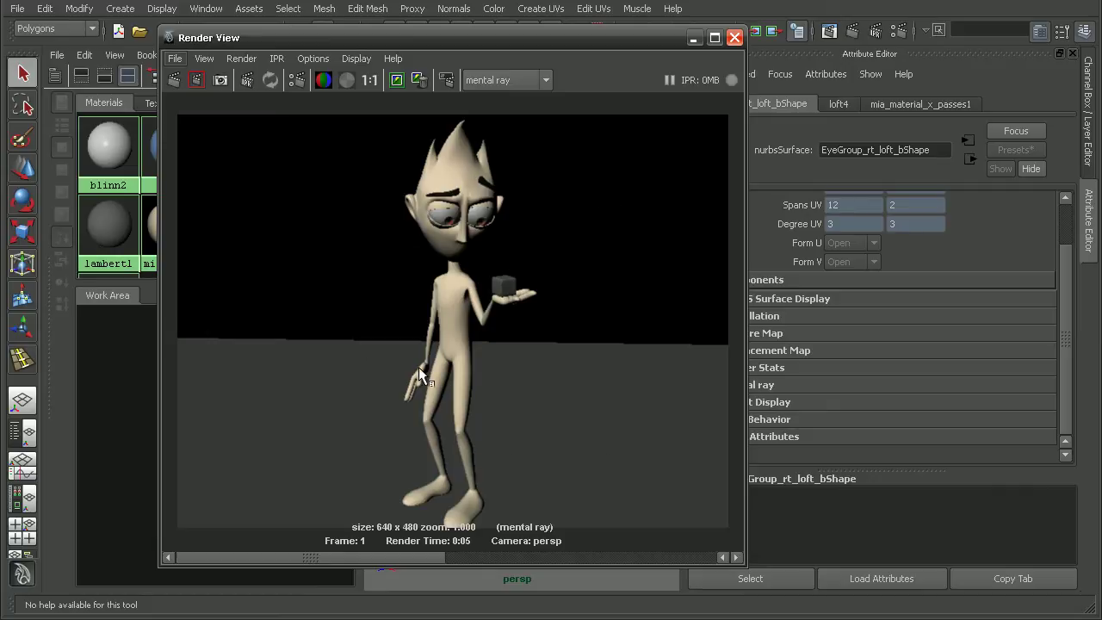
pyautogui.click(396, 79)
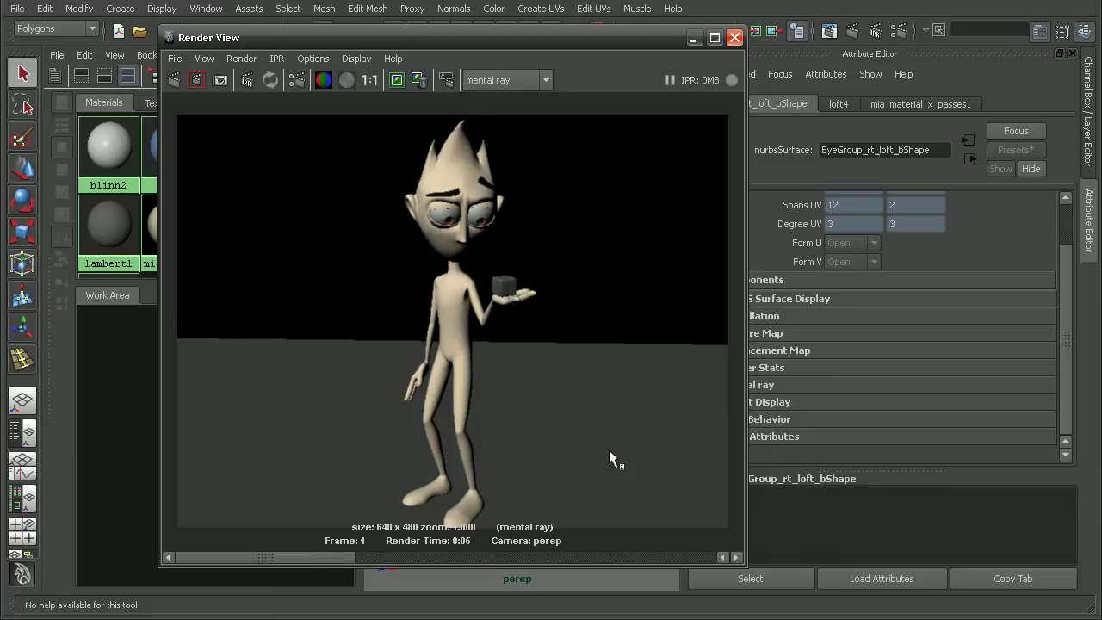
pyautogui.click(734, 38)
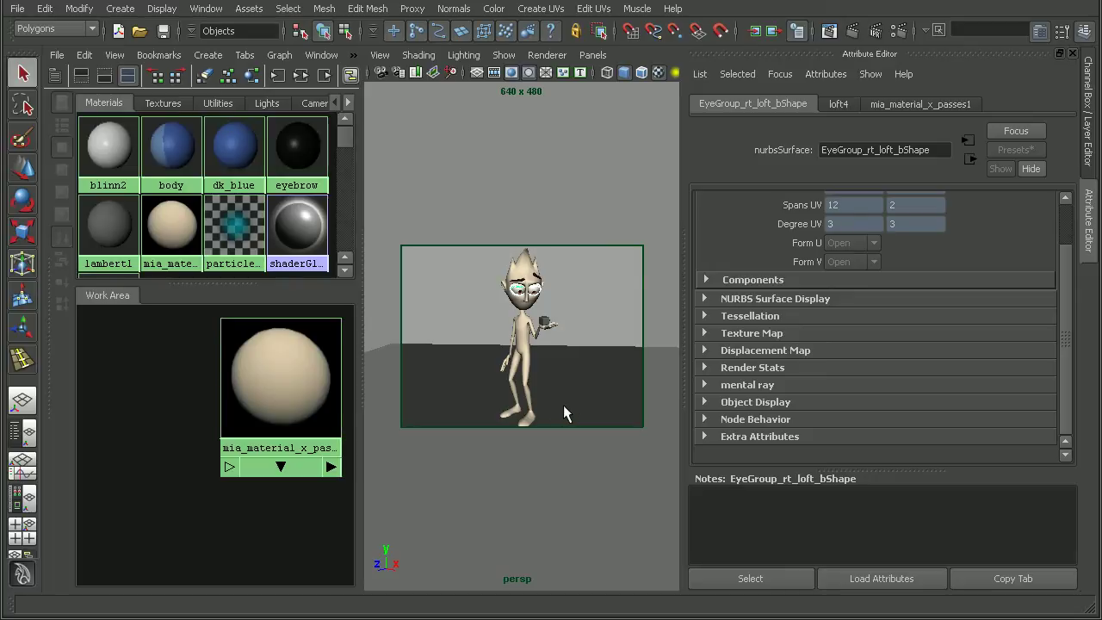
# Duplicate the beige matte shader and give the copy a darker tan diffuse colour.
pyautogui.moveTo(261, 396); pyautogui.dragTo(165, 393)
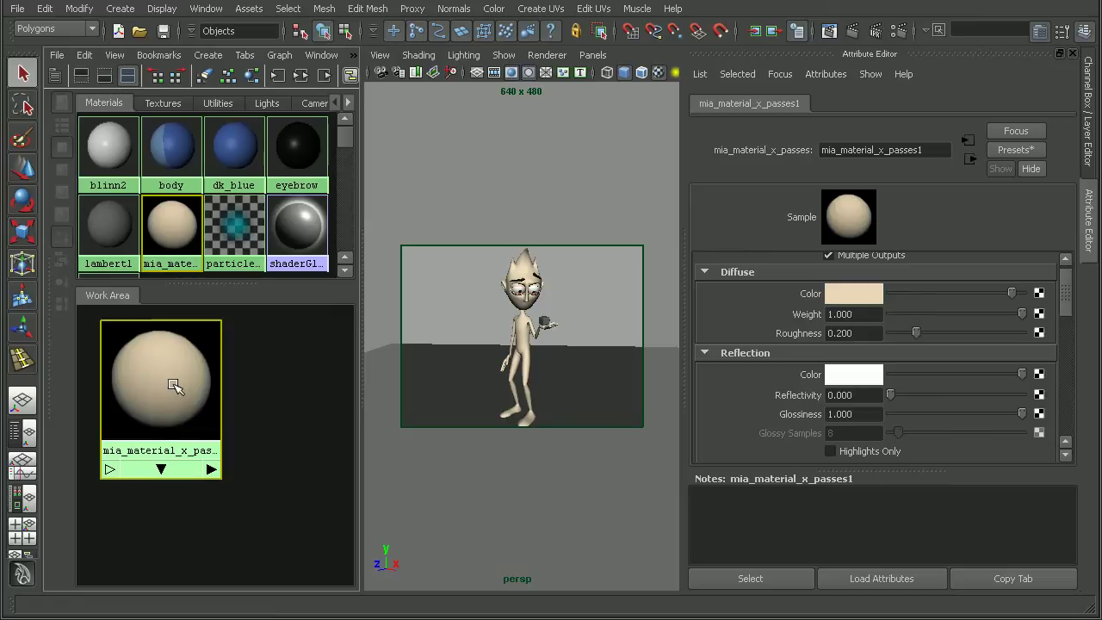
pyautogui.hotkey('ctrl', 'd')
pyautogui.moveTo(183, 393); pyautogui.dragTo(298, 411)
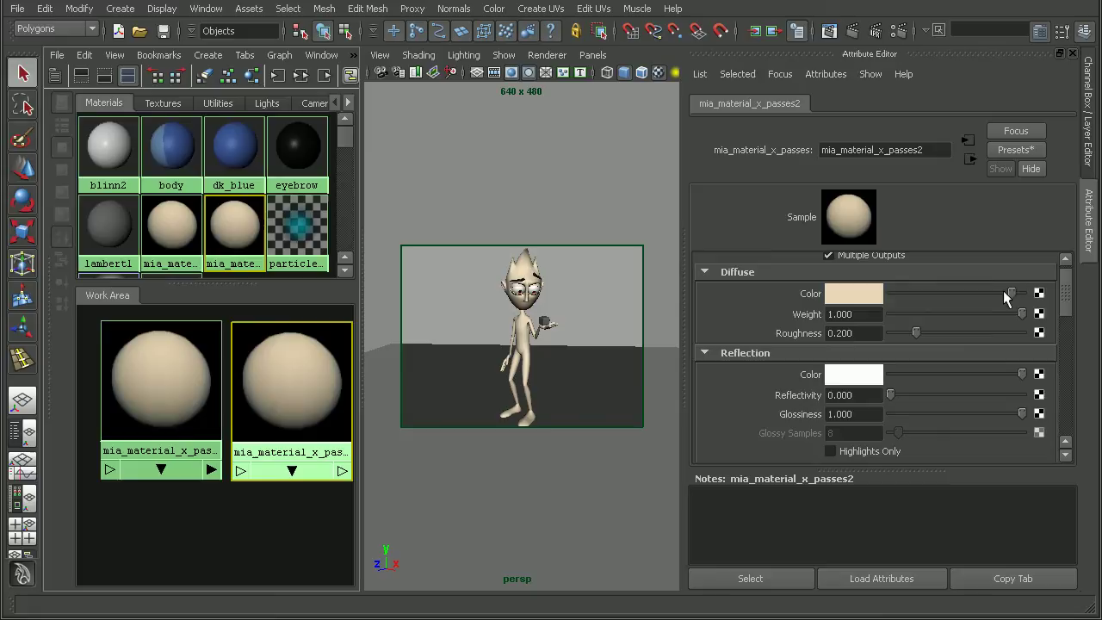
pyautogui.moveTo(1009, 294); pyautogui.dragTo(973, 297)
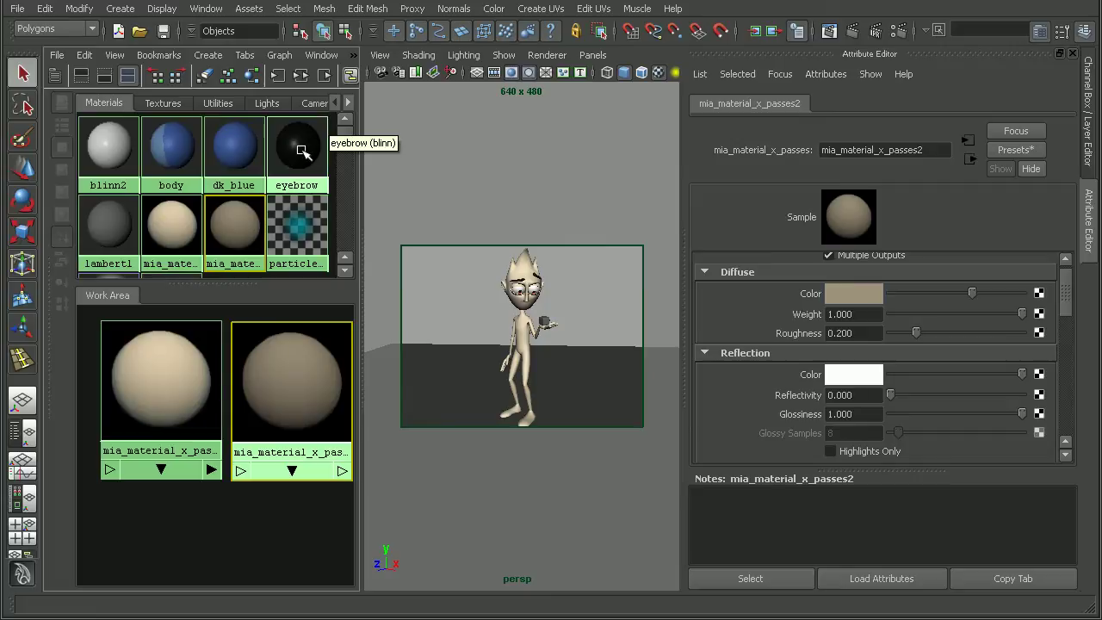
# Assign the darker shader to the eyebrow objects and the cube in the character's hand.
pyautogui.moveTo(302, 151); pyautogui.dragTo(426, 151, button='right')
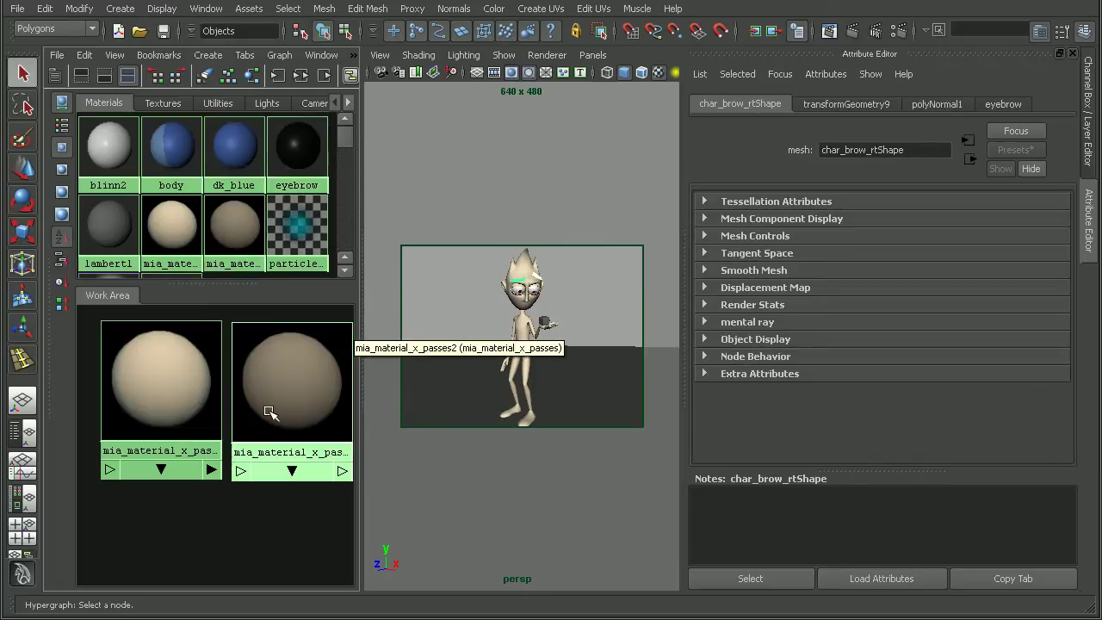
pyautogui.moveTo(269, 414); pyautogui.dragTo(272, 387, button='right')
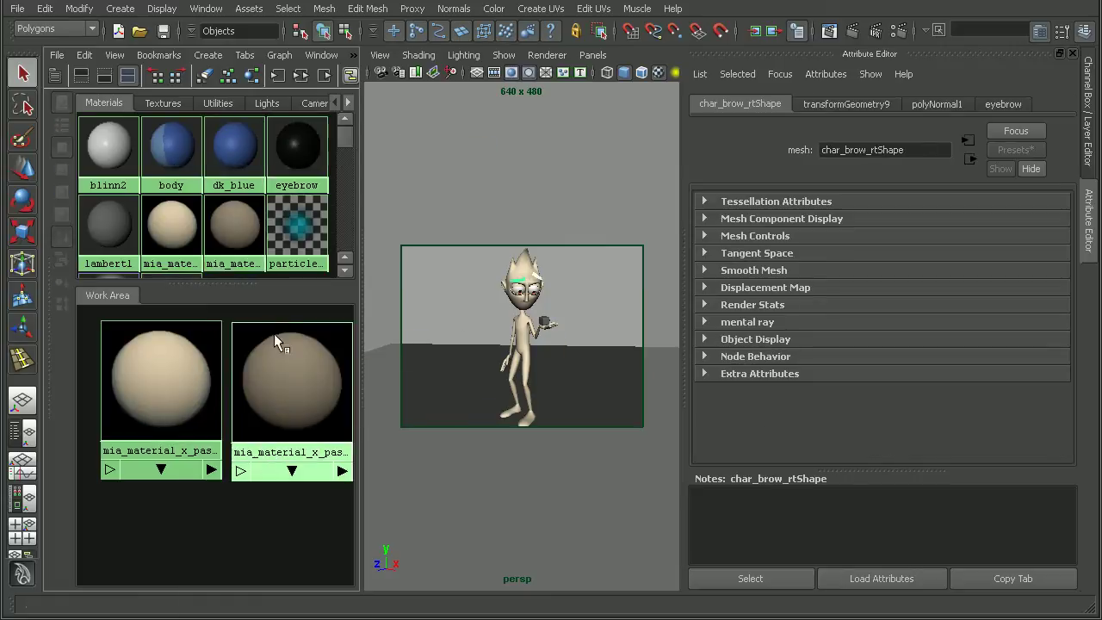
pyautogui.click(545, 325)
pyautogui.moveTo(286, 385); pyautogui.dragTo(291, 332, button='right')
pyautogui.click(565, 234)
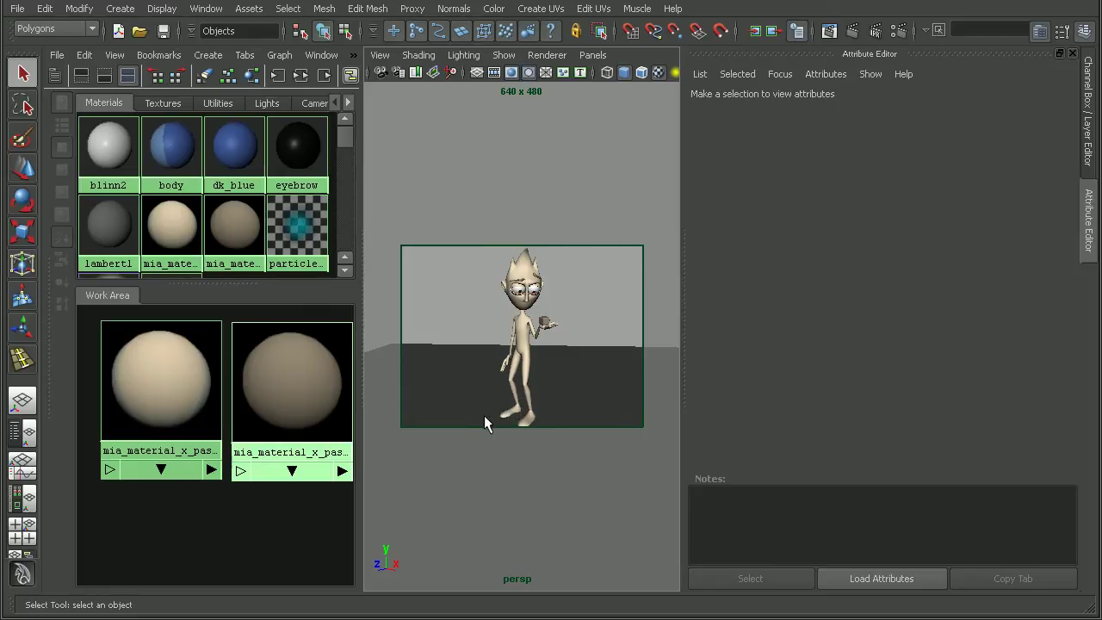
# Create a Physical Sun and Sky from the Render Settings' Indirect Lighting tab.
pyautogui.click(898, 31)
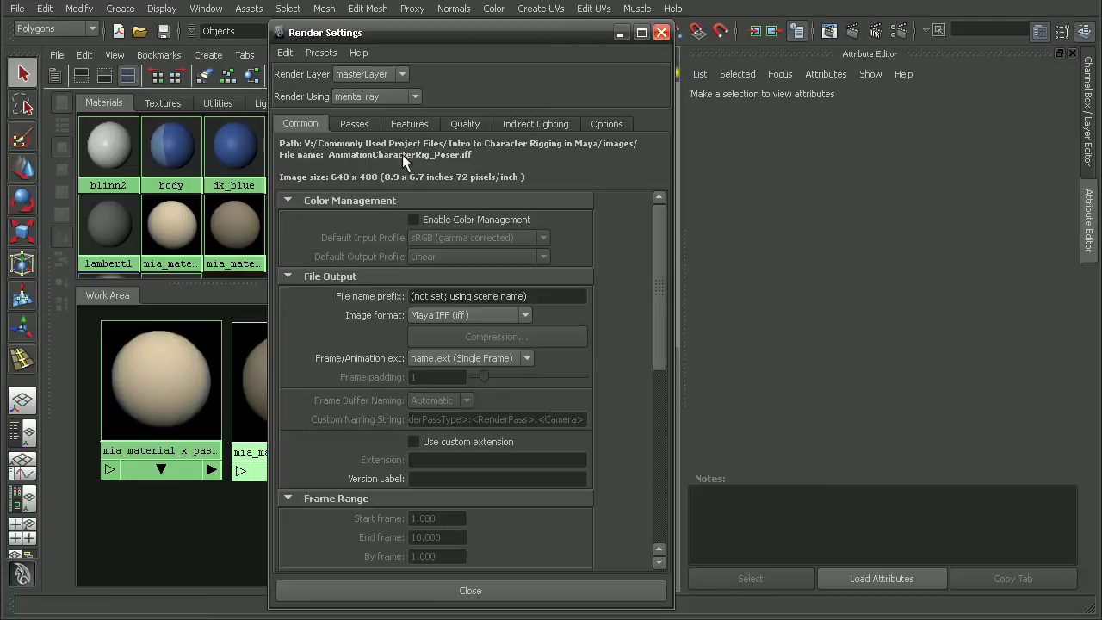
pyautogui.click(545, 122)
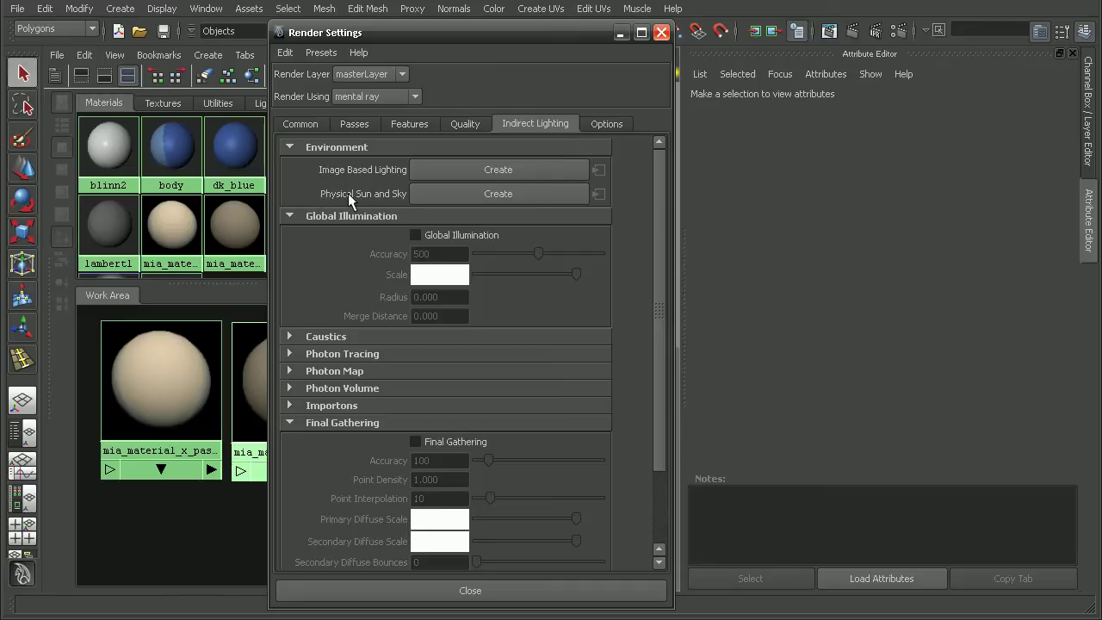
pyautogui.click(512, 195)
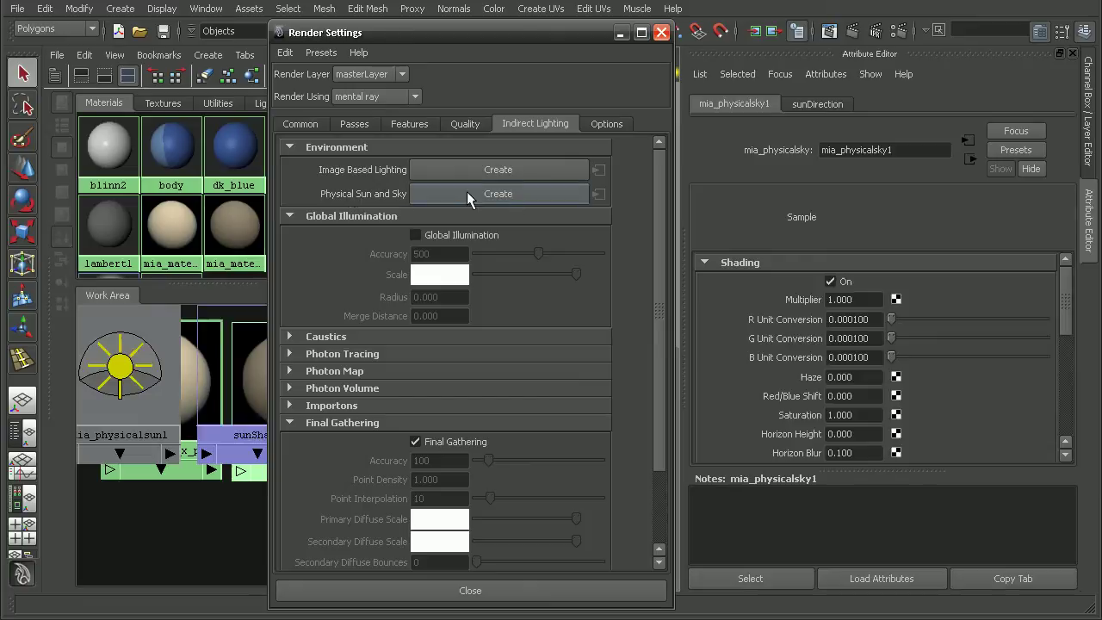
pyautogui.click(557, 593)
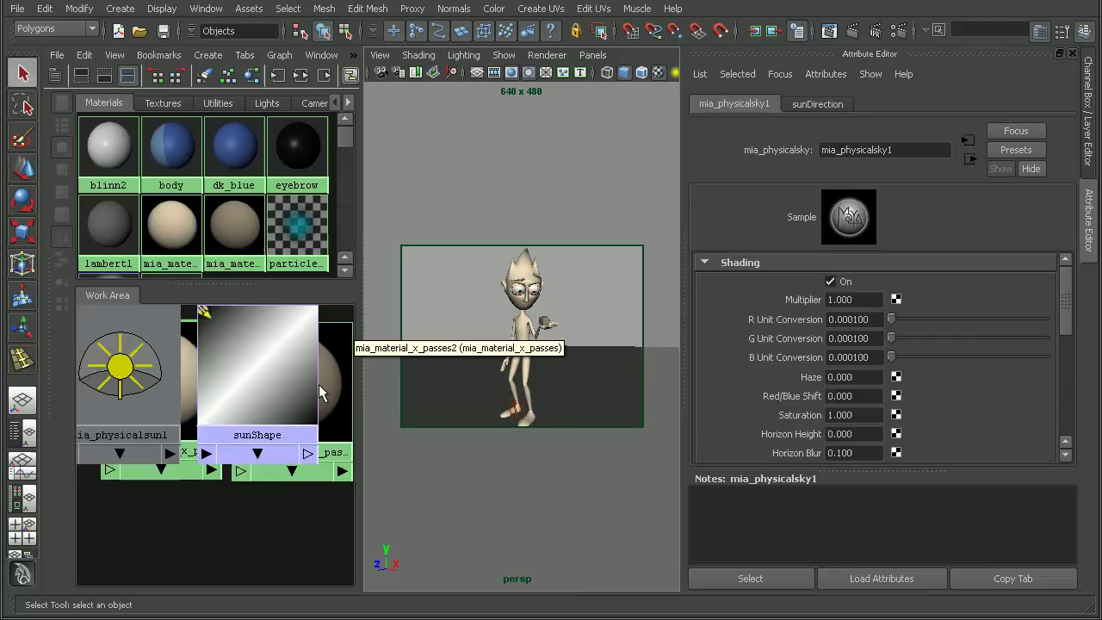
pyautogui.scroll(-3, 250, 405)
pyautogui.keyDown('alt'); pyautogui.moveTo(250, 405); pyautogui.dragTo(269, 388, button='middle'); pyautogui.keyUp('alt')
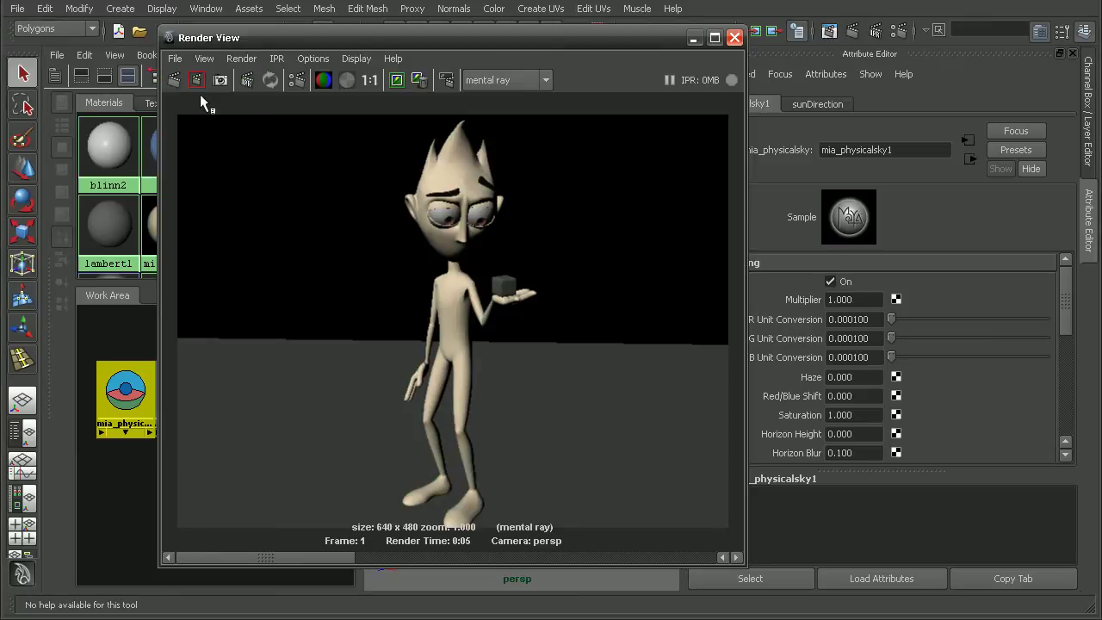
# Re-render under the sun and sky, compare with the stored dark-background image, then close Render View.
pyautogui.click(174, 80)
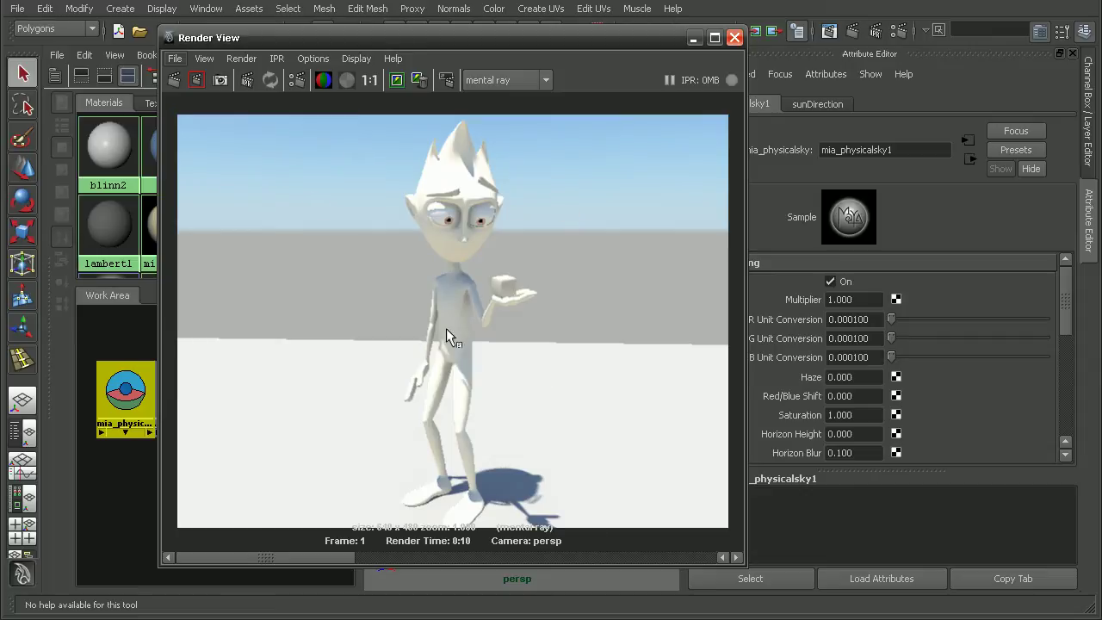
pyautogui.scroll(5, 446, 328)
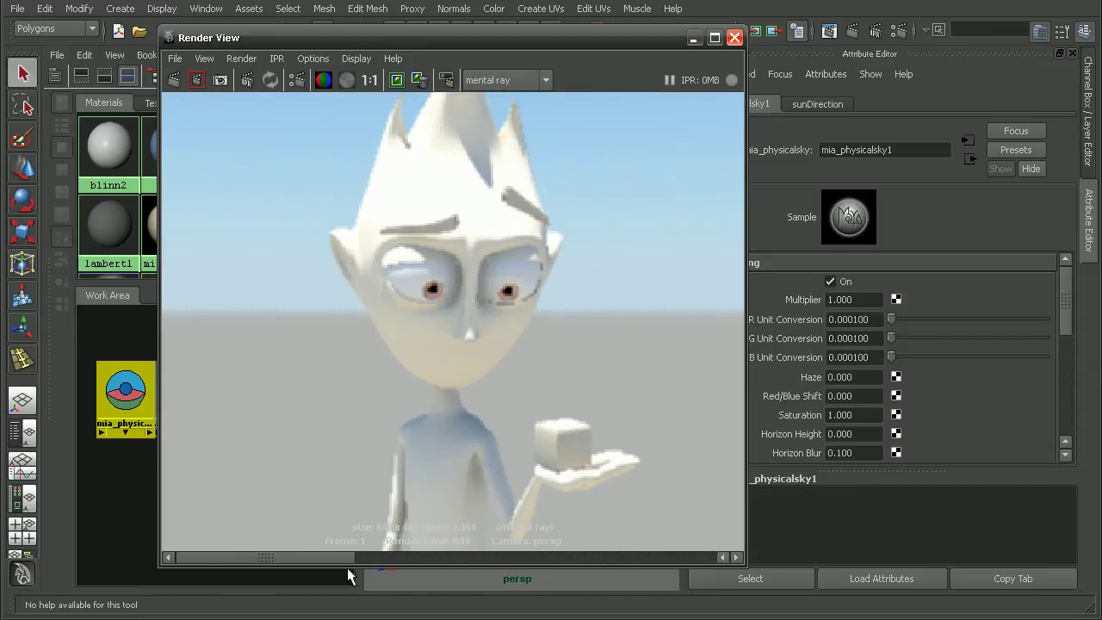
pyautogui.click(487, 554)
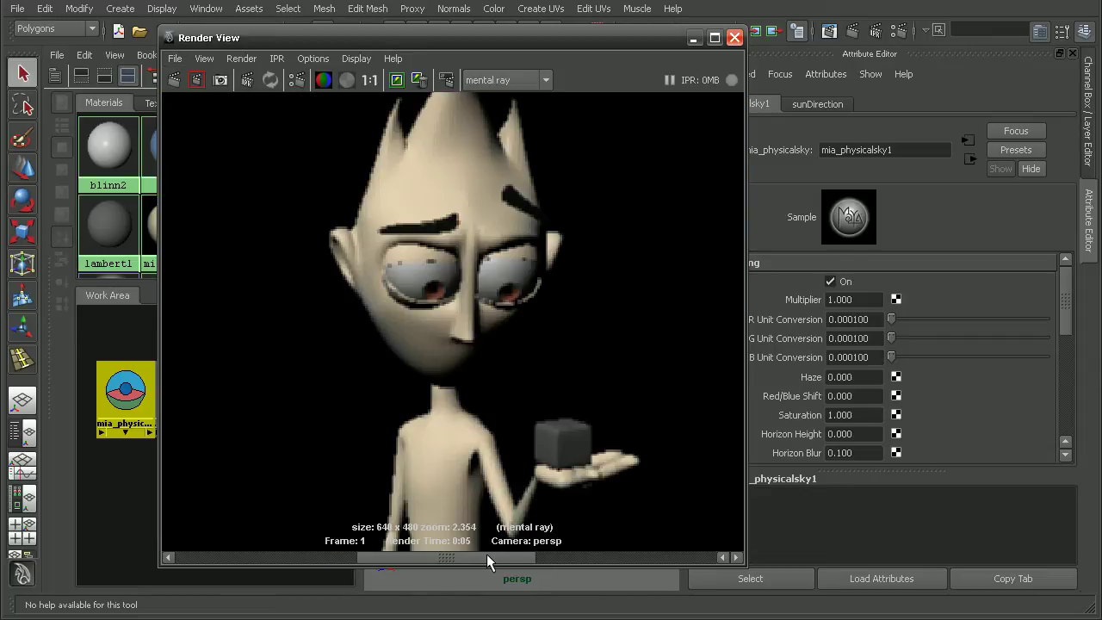
pyautogui.click(327, 556)
pyautogui.scroll(-4, 502, 396)
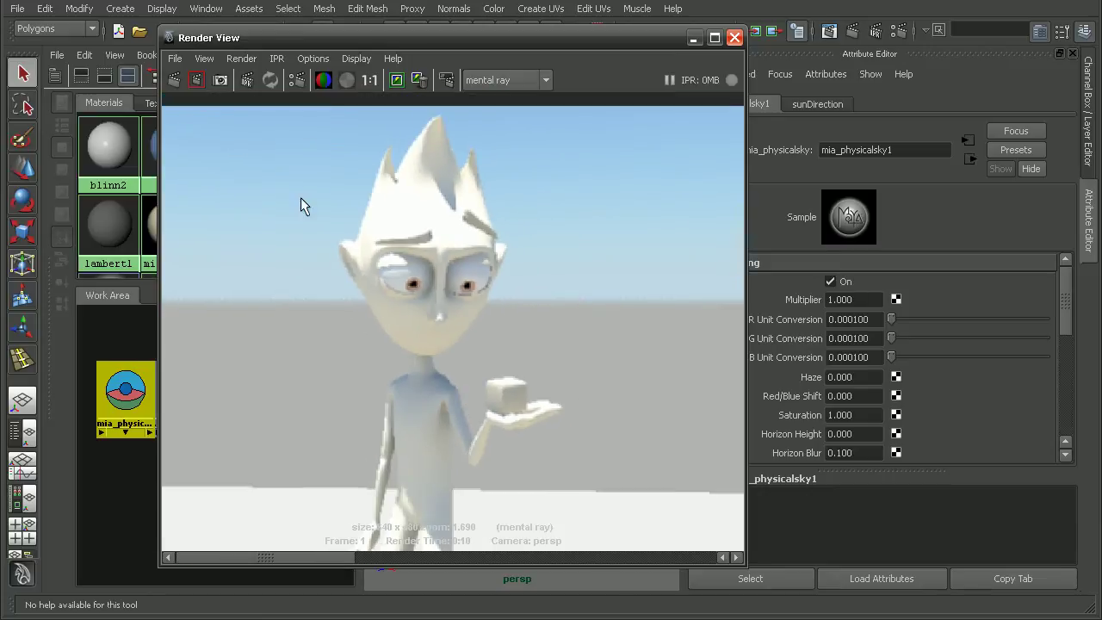
pyautogui.moveTo(457, 433)
pyautogui.keyDown('alt'); pyautogui.mouseDown(button='middle')
pyautogui.moveTo(447, 285)
pyautogui.moveTo(465, 448)
pyautogui.mouseUp(button='middle'); pyautogui.keyUp('alt')
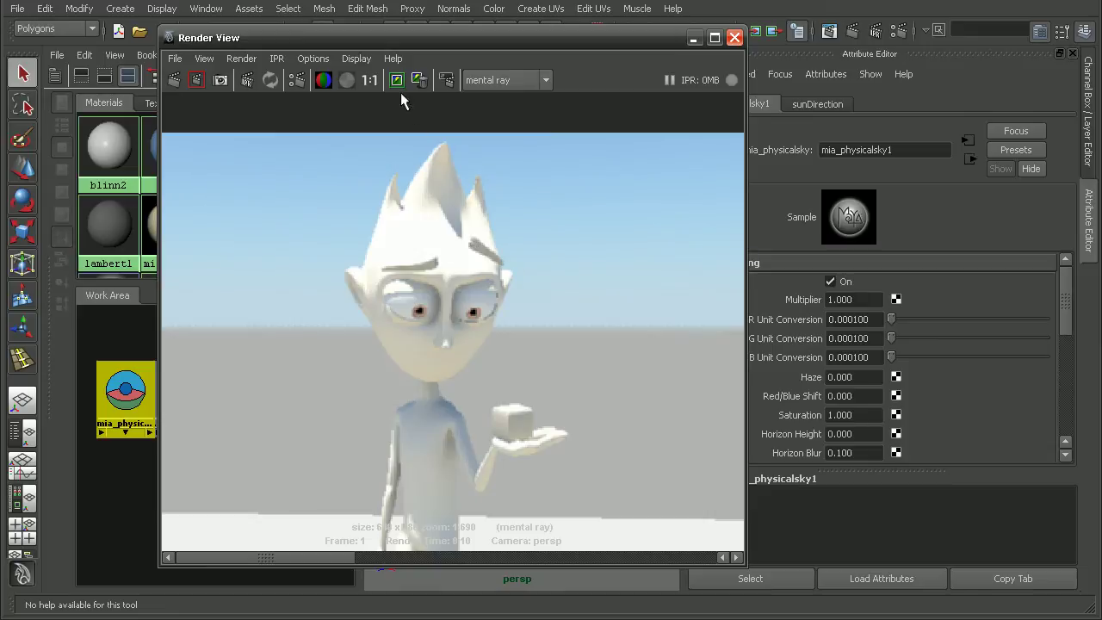
pyautogui.click(735, 37)
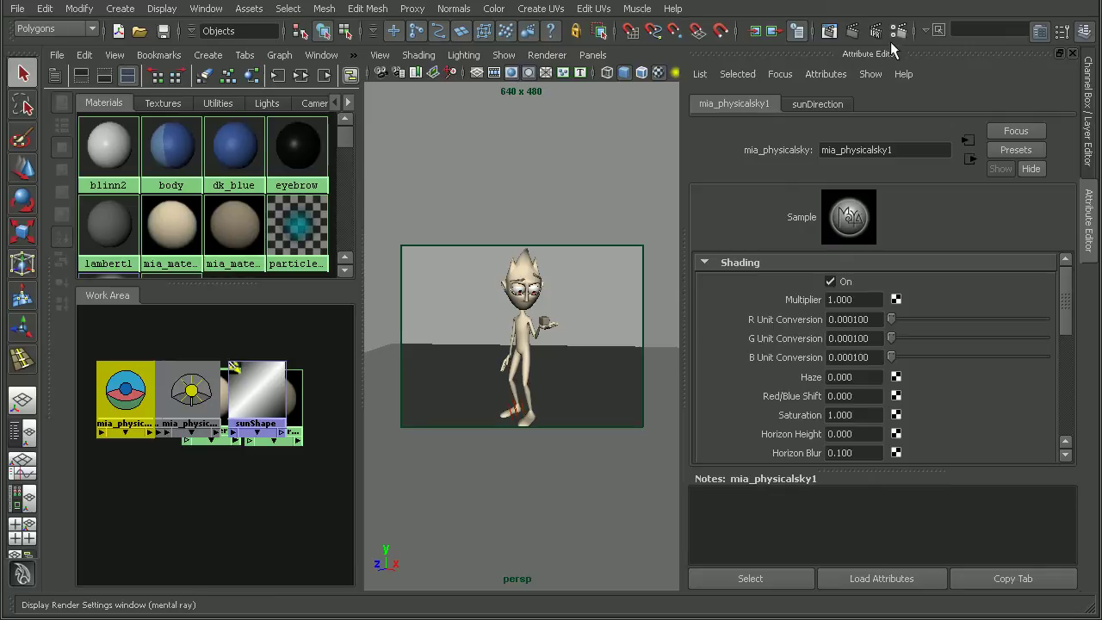
# Load mia_physicalsky1 from Render Settings and change its Multiplier to 0.500.
pyautogui.click(315, 328)
pyautogui.click(900, 30)
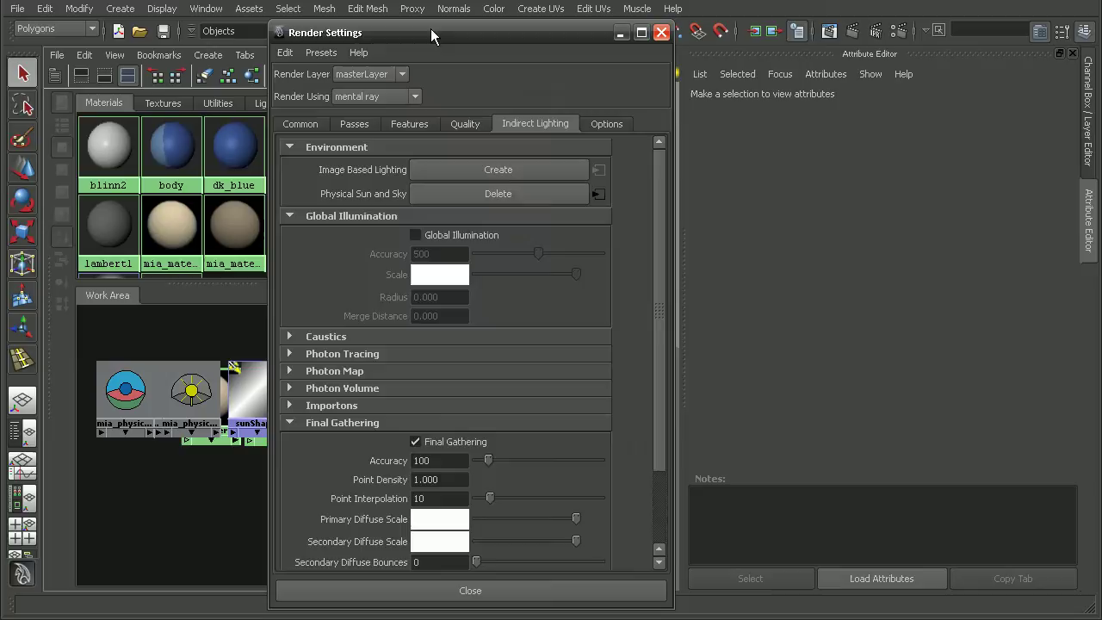
pyautogui.click(599, 195)
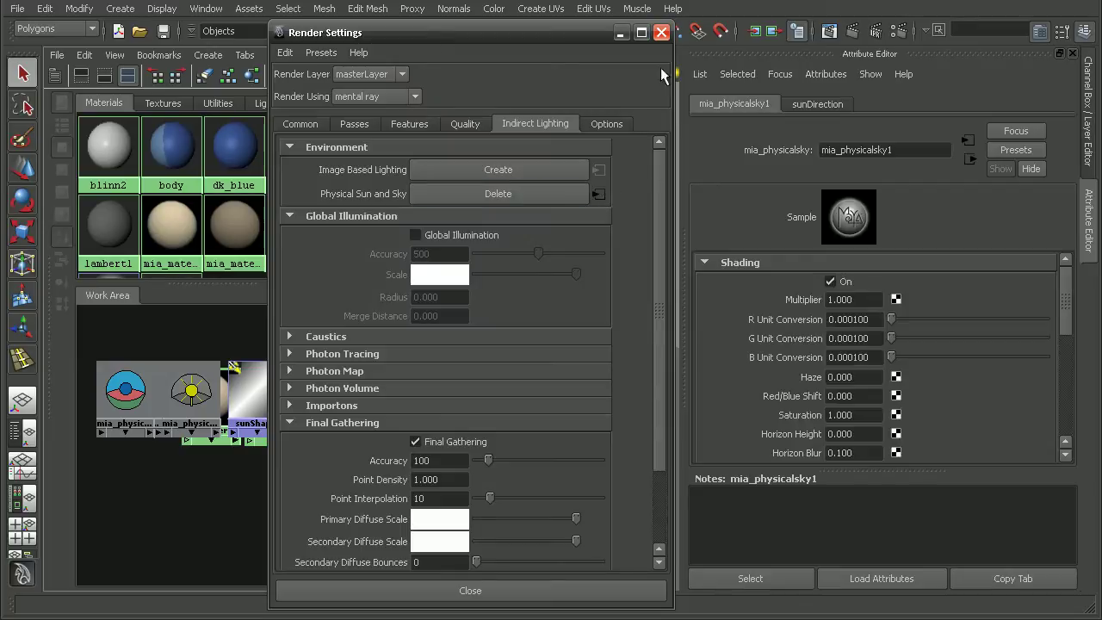
pyautogui.click(661, 33)
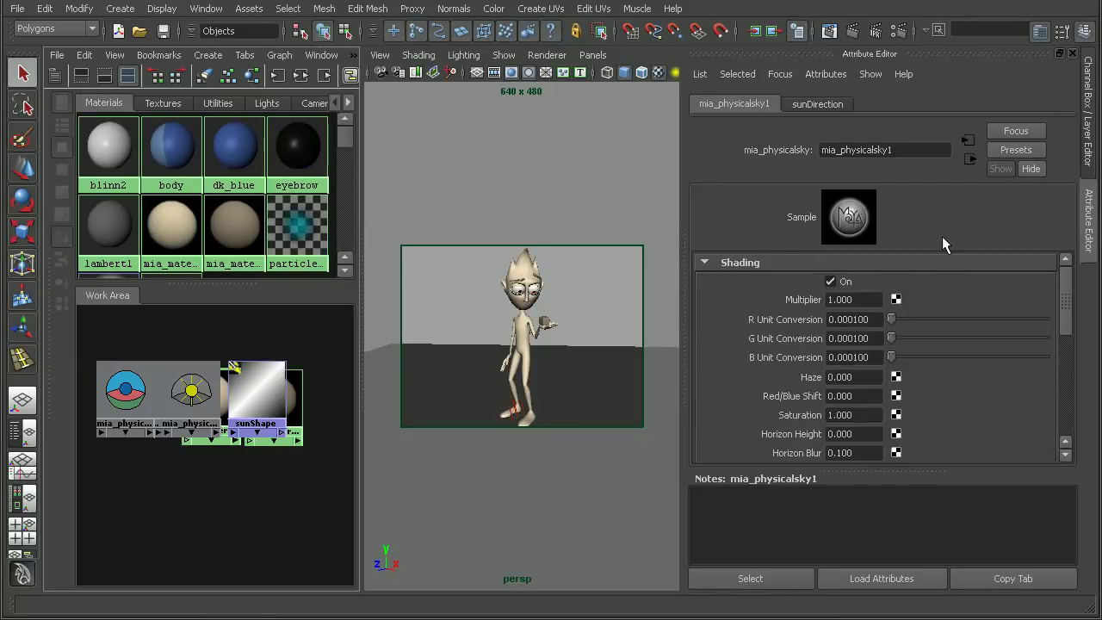
pyautogui.moveTo(861, 300); pyautogui.dragTo(780, 318)
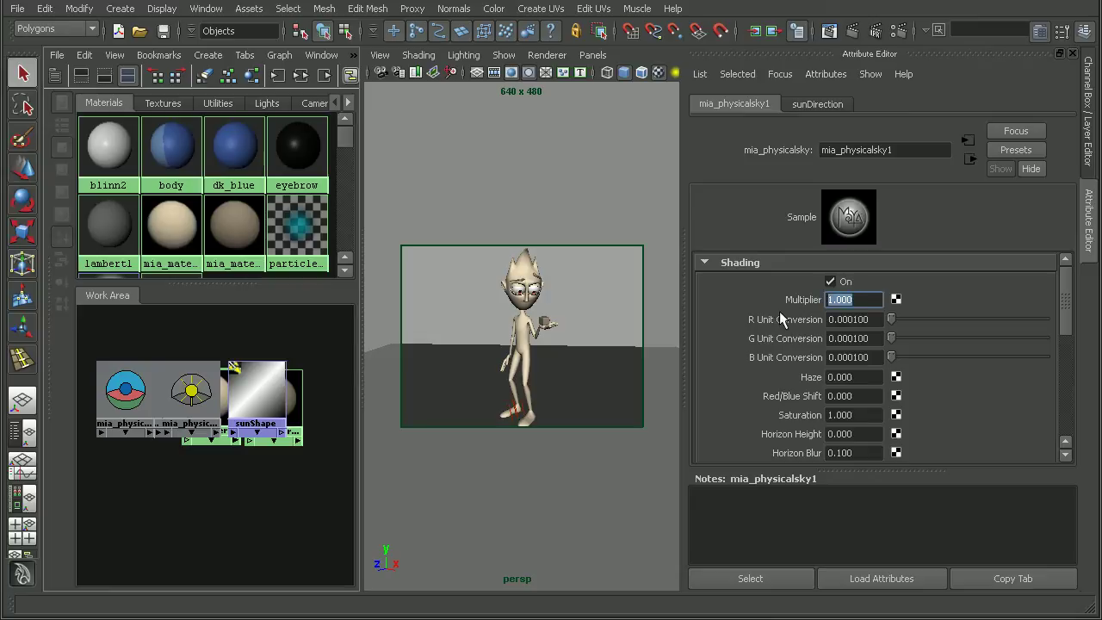
pyautogui.write('0.500')
pyautogui.moveTo(1066, 311)
pyautogui.mouseDown()
pyautogui.moveTo(1067, 423)
pyautogui.moveTo(1068, 281)
pyautogui.mouseUp()
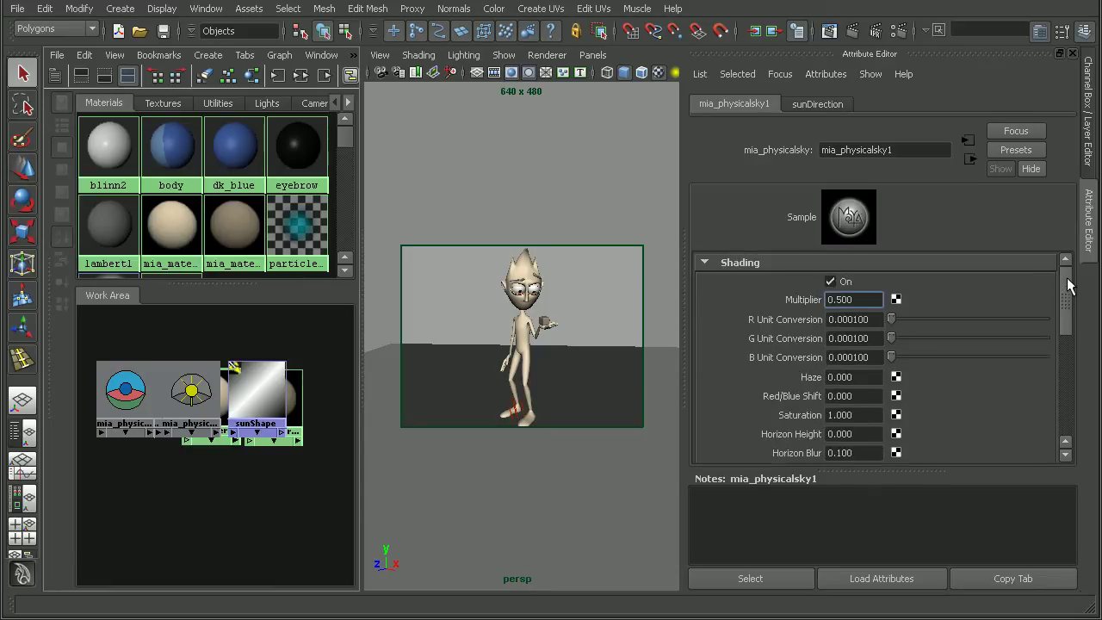
pyautogui.doubleClick(859, 300)
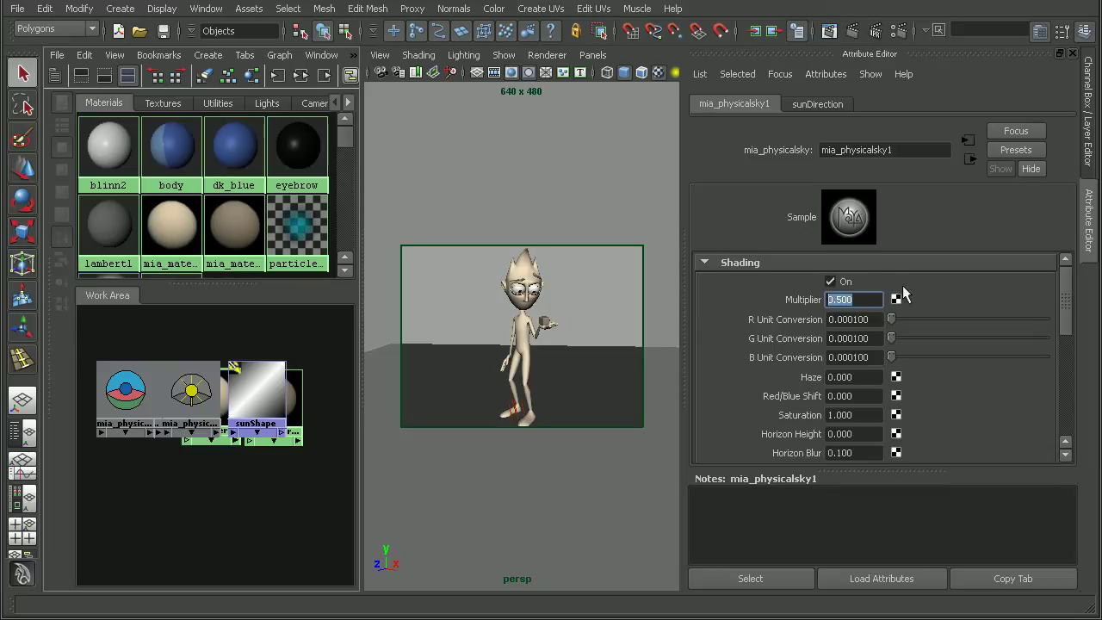
# Re-render with the 0.500 sky, zoom in to inspect the face, then close Render View.
pyautogui.click(828, 30)
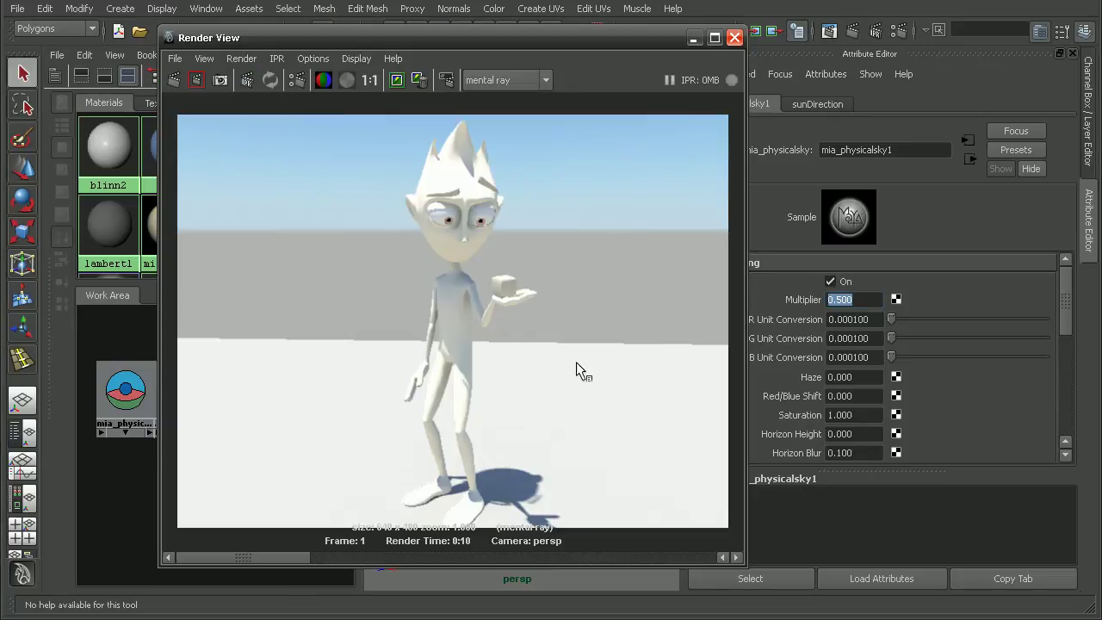
pyautogui.click(197, 80)
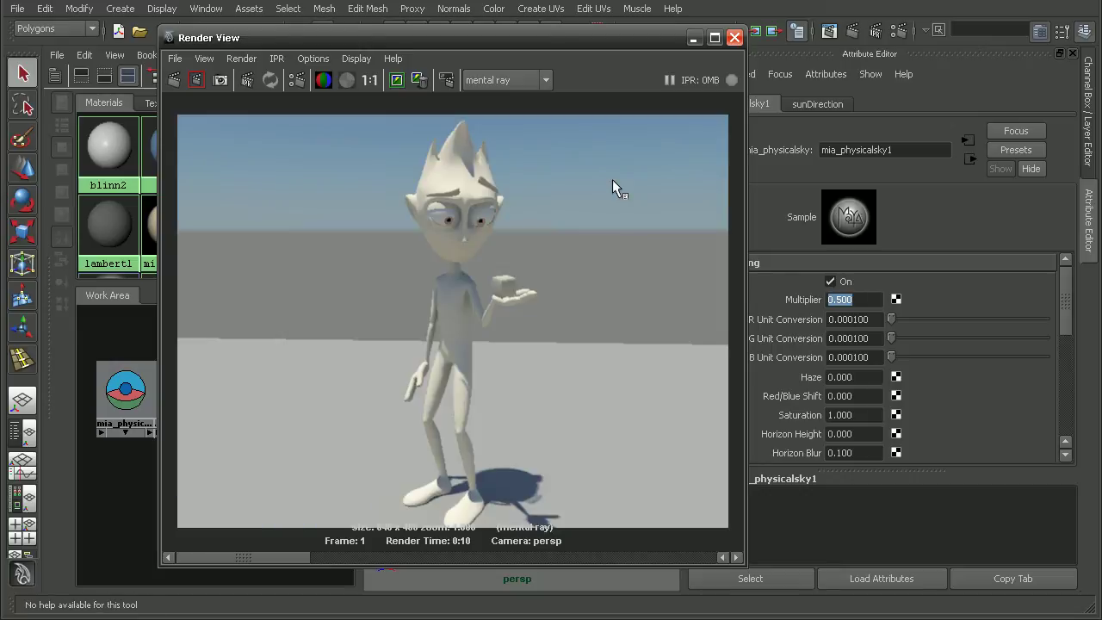
pyautogui.scroll(5, 544, 224)
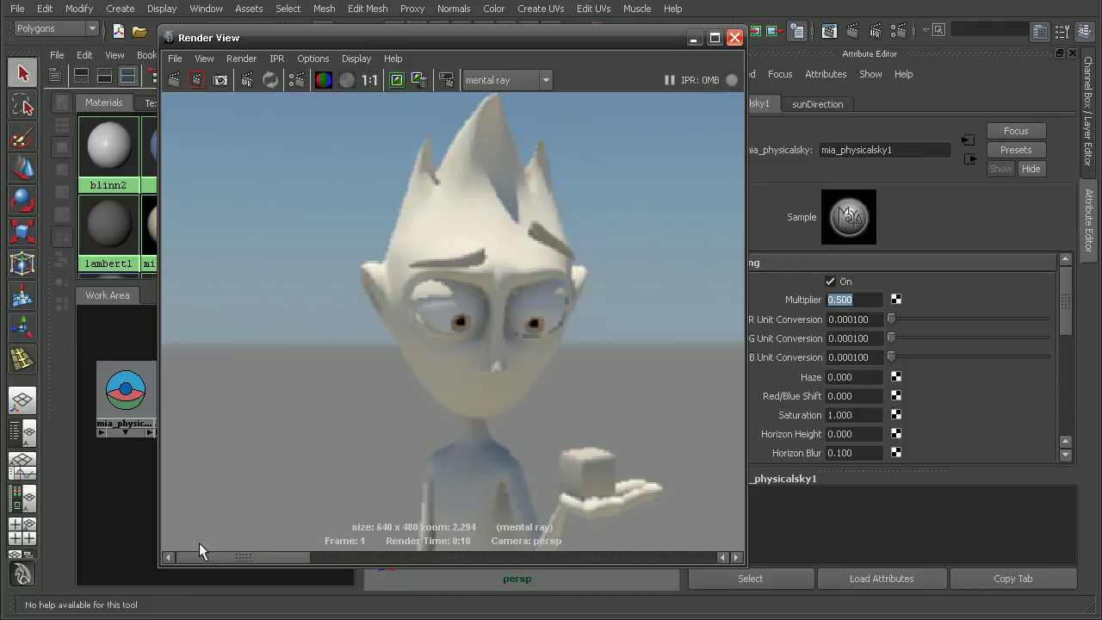
pyautogui.scroll(-1, 509, 393)
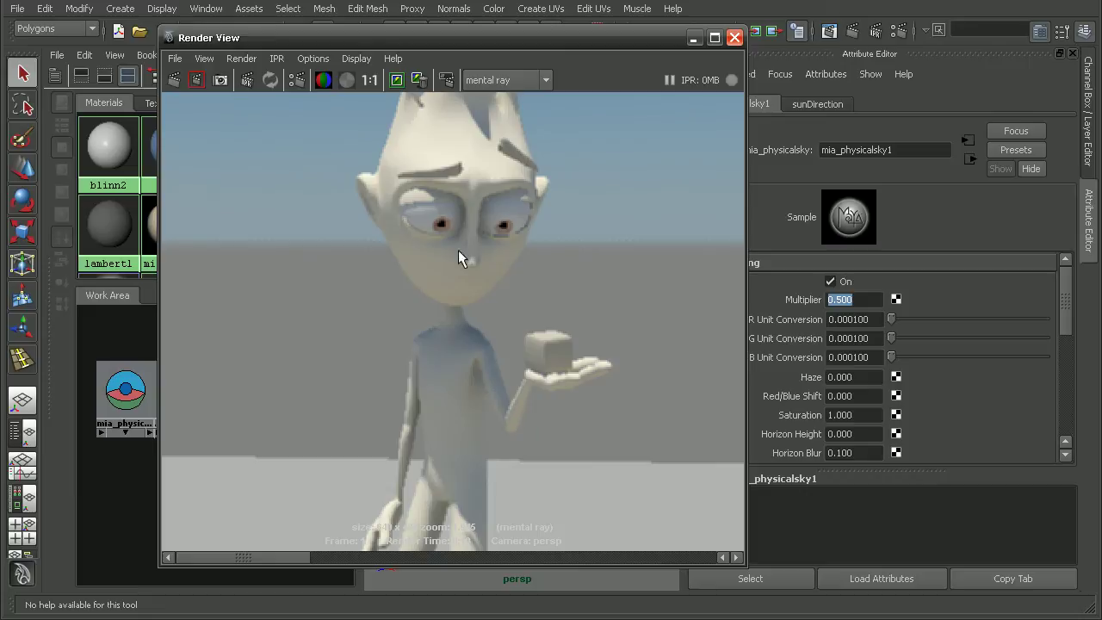
pyautogui.click(735, 37)
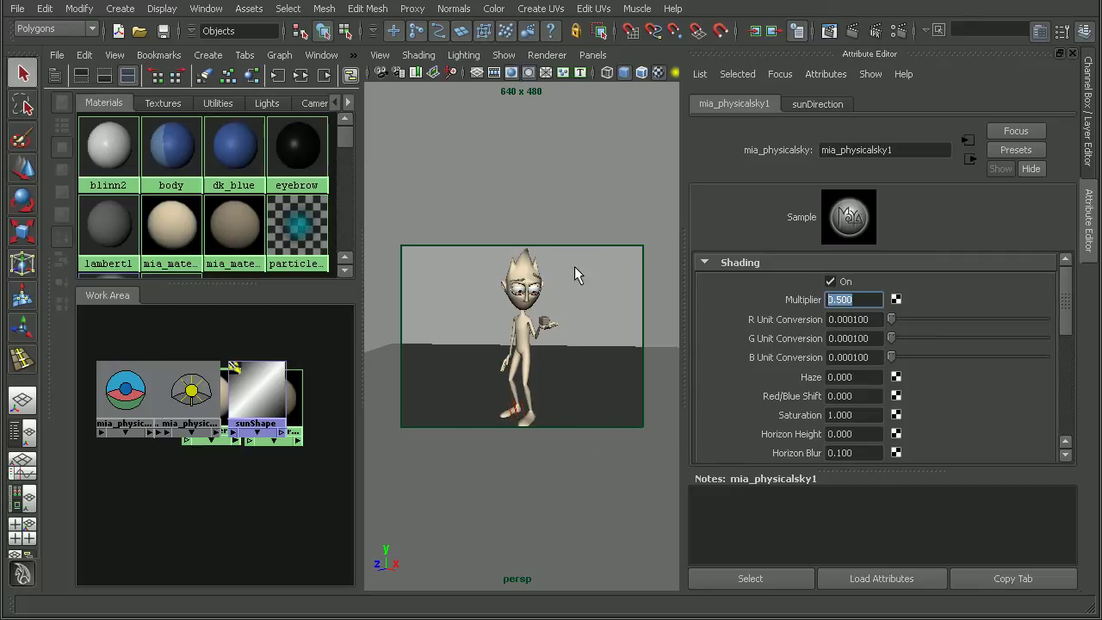
# On mia_material_x_passes1, enable Use Ambient Occlusion and set its Samples to 64.
pyautogui.click(170, 217)
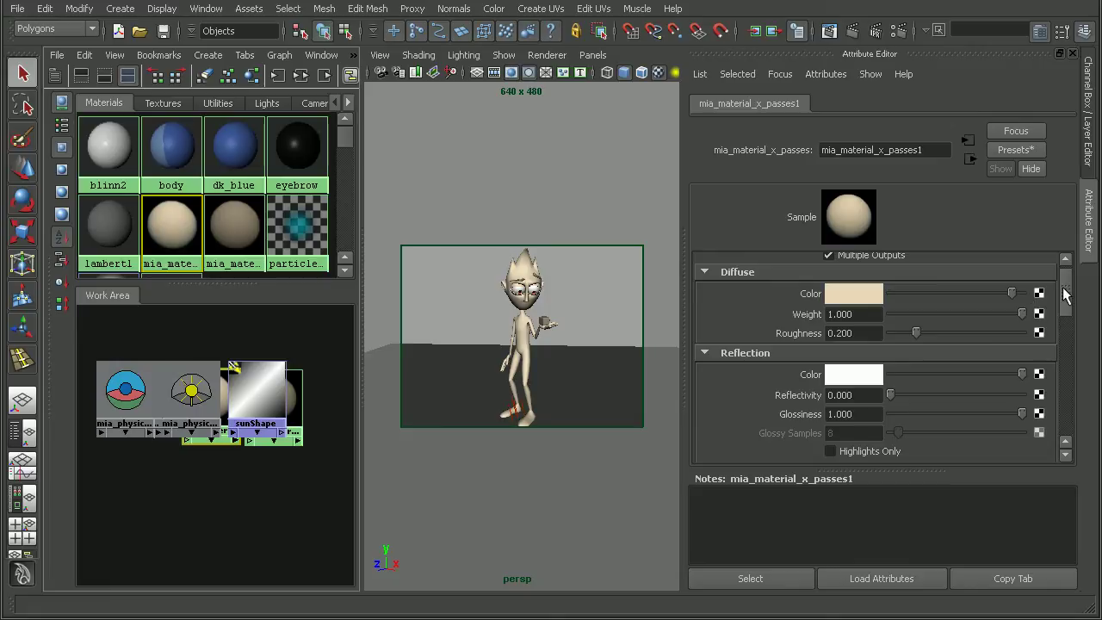
pyautogui.moveTo(1065, 294); pyautogui.dragTo(1073, 376)
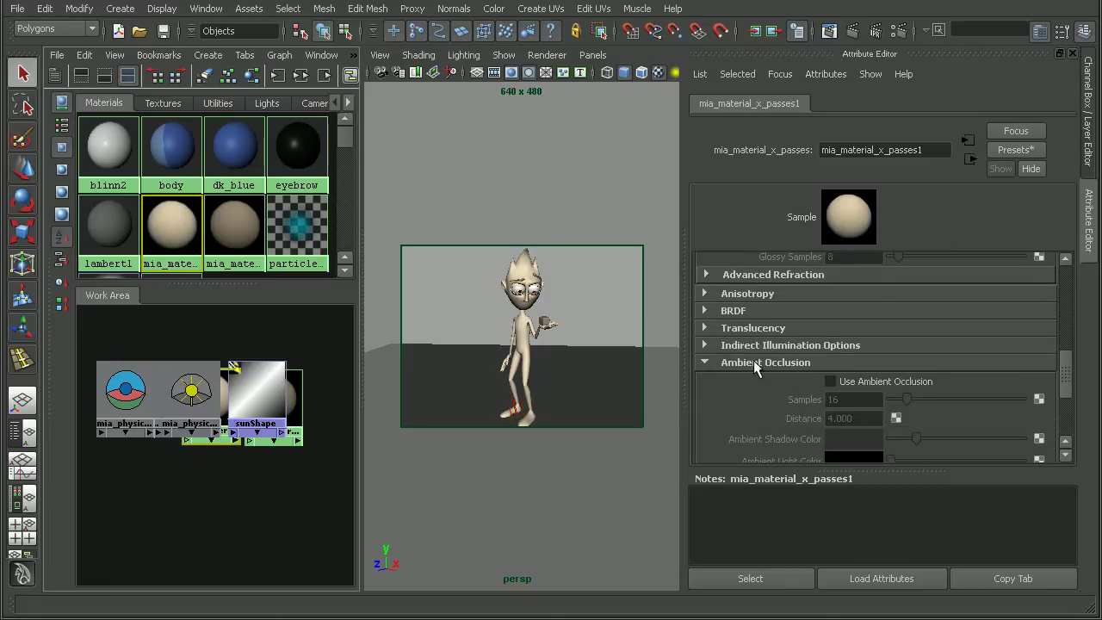
pyautogui.click(871, 381)
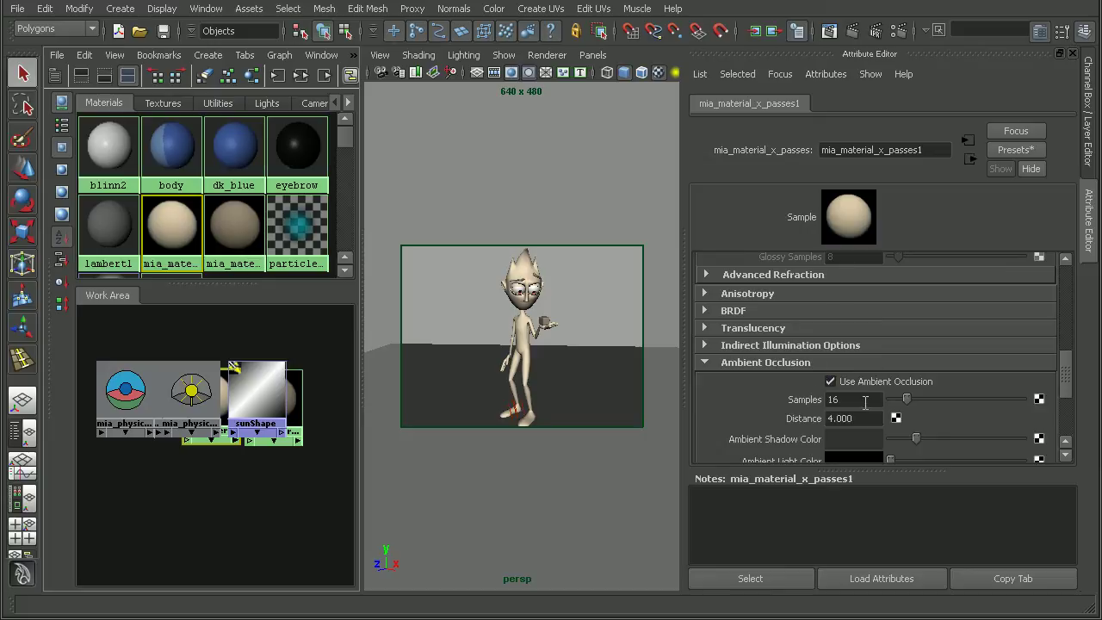
pyautogui.doubleClick(862, 398)
pyautogui.write('64')
pyautogui.press('Tab')
pyautogui.click(865, 399)
# Turn on mental ray Ambient Occlusion at 256 rays under Indirect Lighting in Render Settings.
pyautogui.click(894, 31)
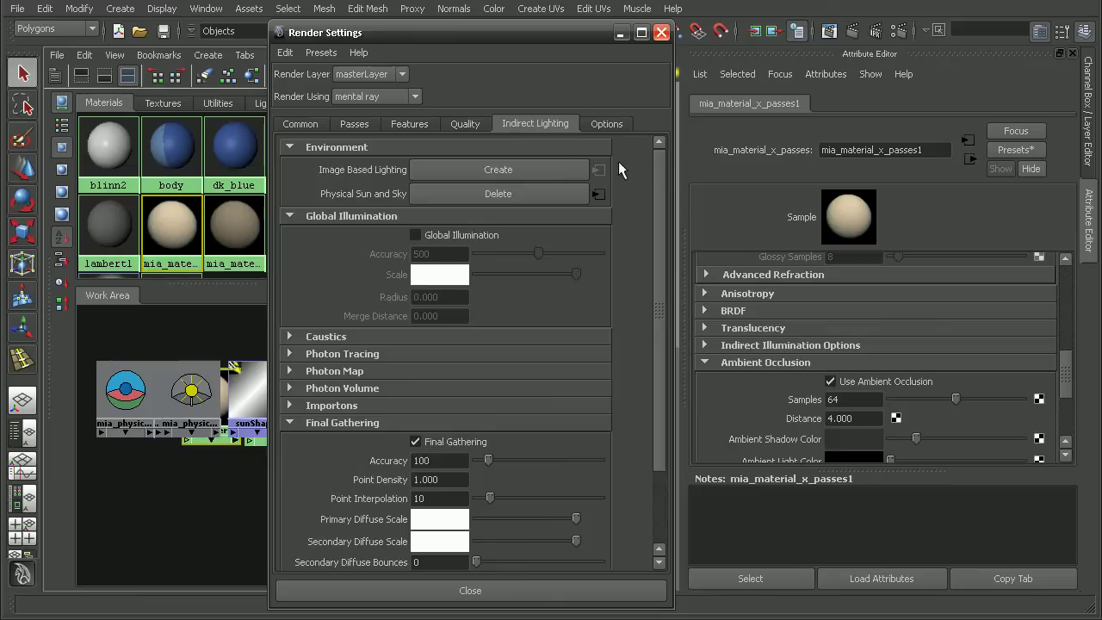
pyautogui.moveTo(656, 176); pyautogui.dragTo(656, 323)
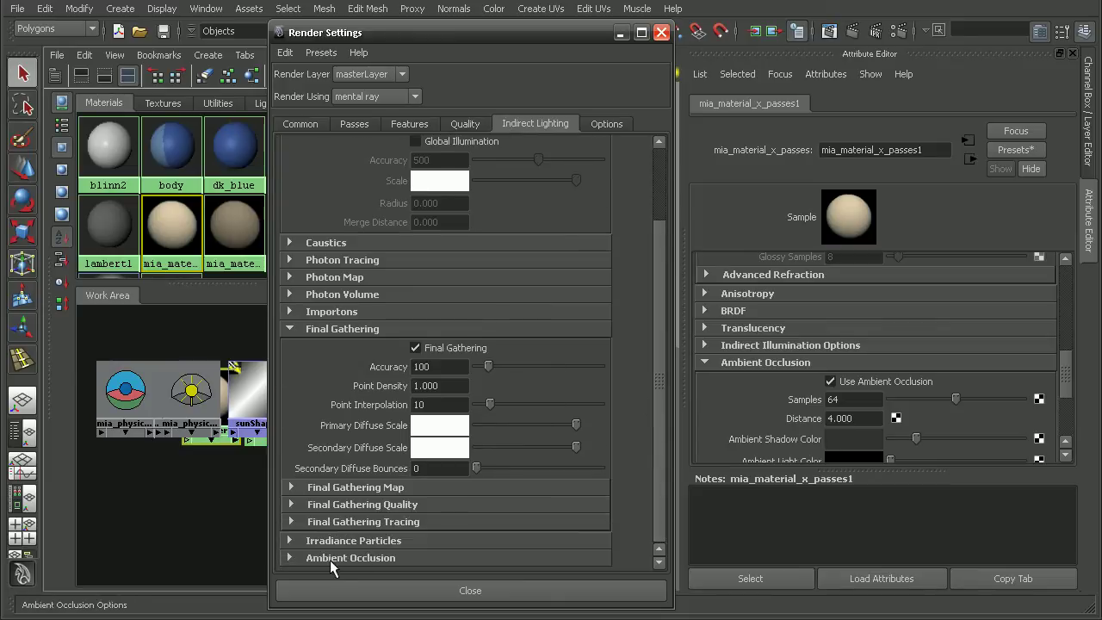
pyautogui.click(352, 558)
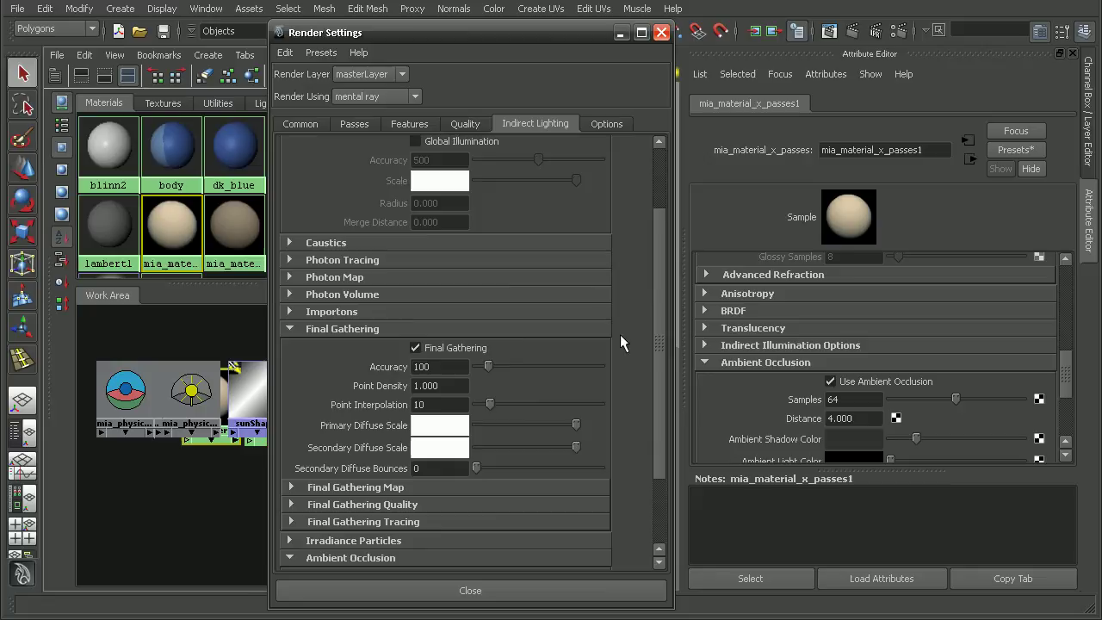
pyautogui.scroll(-3, 660, 277)
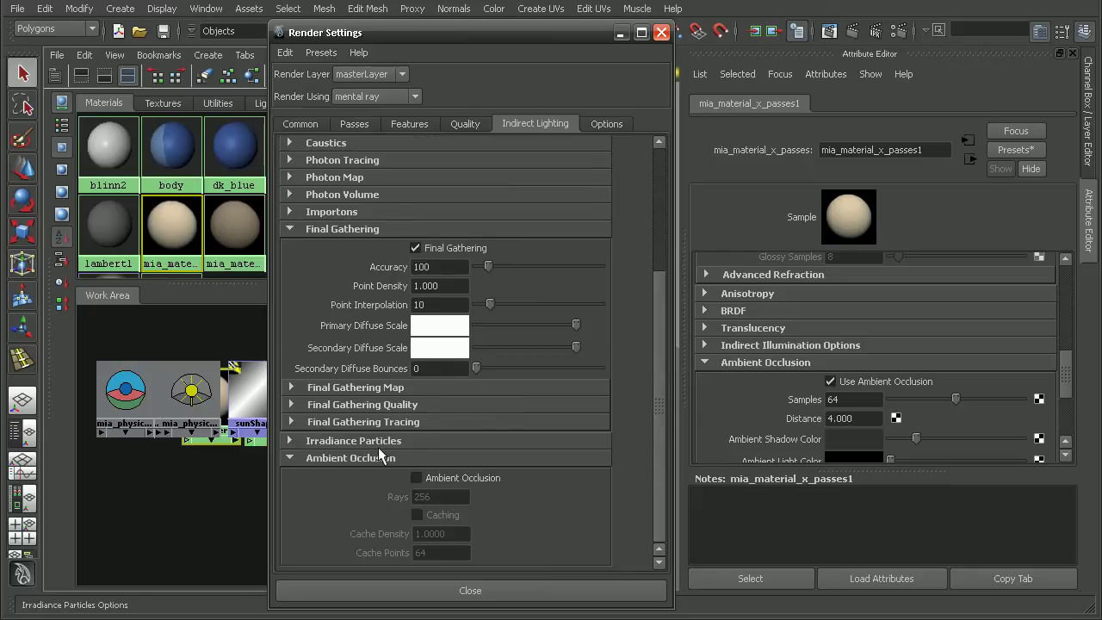
pyautogui.click(435, 477)
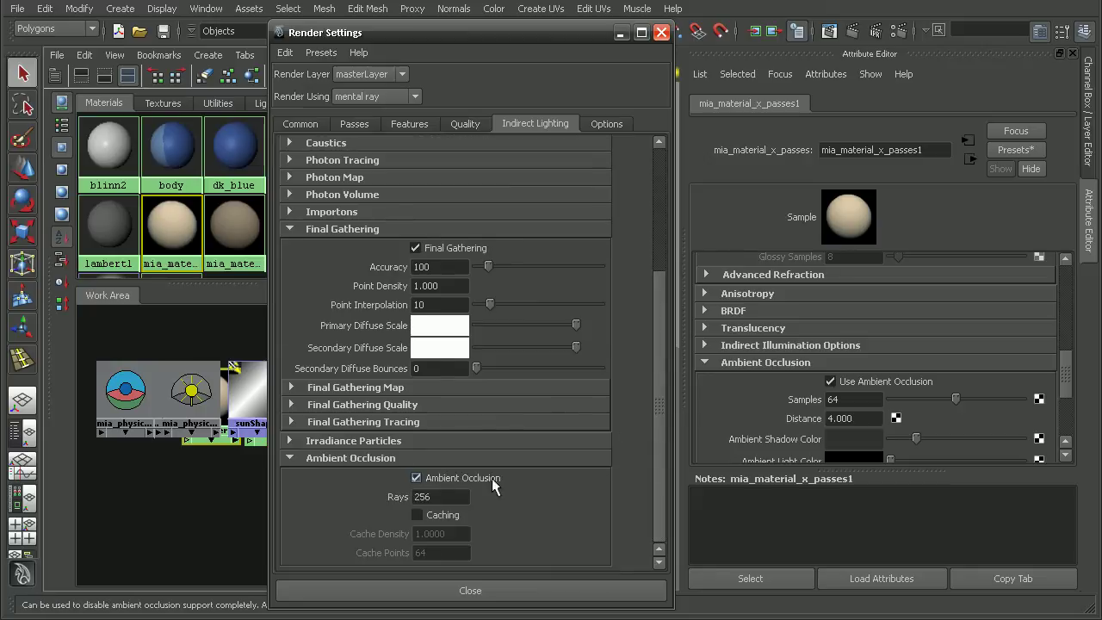
pyautogui.click(469, 591)
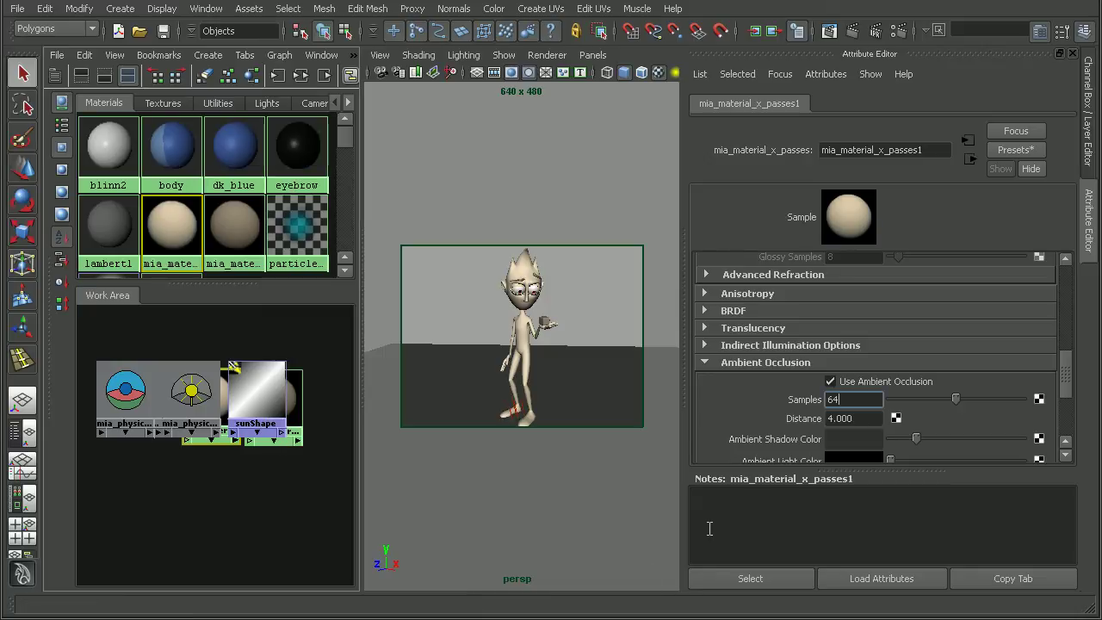
# Re-render the clay character in the Render View and inspect the face, neck and torso.
pyautogui.click(827, 33)
pyautogui.click(174, 80)
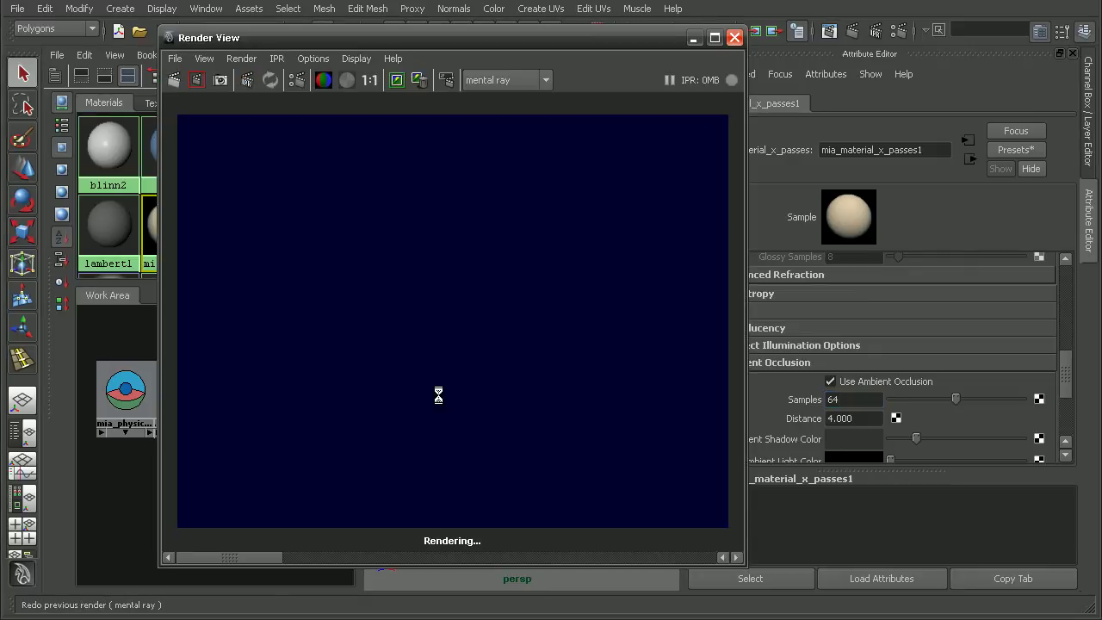
pyautogui.keyDown('alt'); pyautogui.moveTo(491, 536); pyautogui.dragTo(528, 312, button='right'); pyautogui.keyUp('alt')
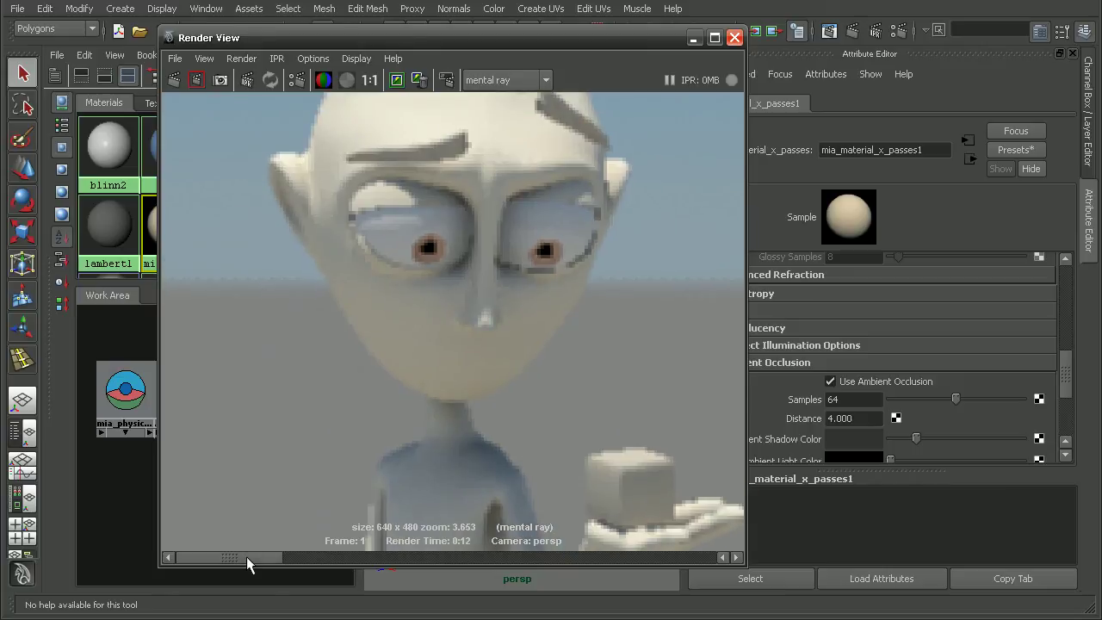
pyautogui.moveTo(326, 558); pyautogui.dragTo(217, 559)
pyautogui.keyDown('alt'); pyautogui.moveTo(471, 314); pyautogui.dragTo(531, 256, button='middle'); pyautogui.keyUp('alt')
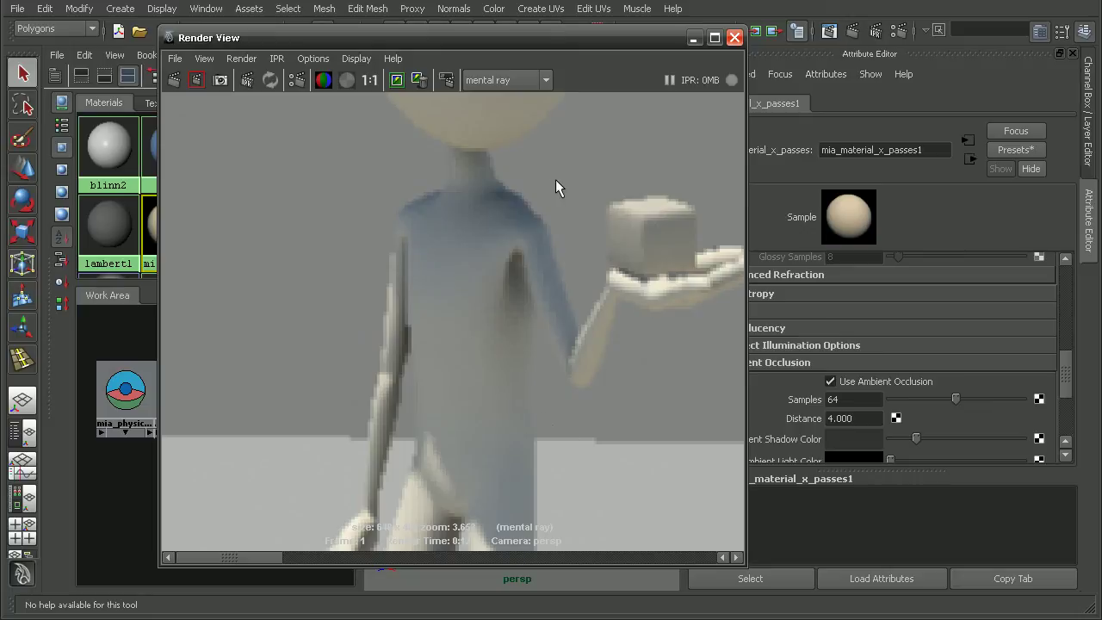
pyautogui.keyDown('alt'); pyautogui.moveTo(555, 179); pyautogui.dragTo(574, 353, button='middle'); pyautogui.keyUp('alt')
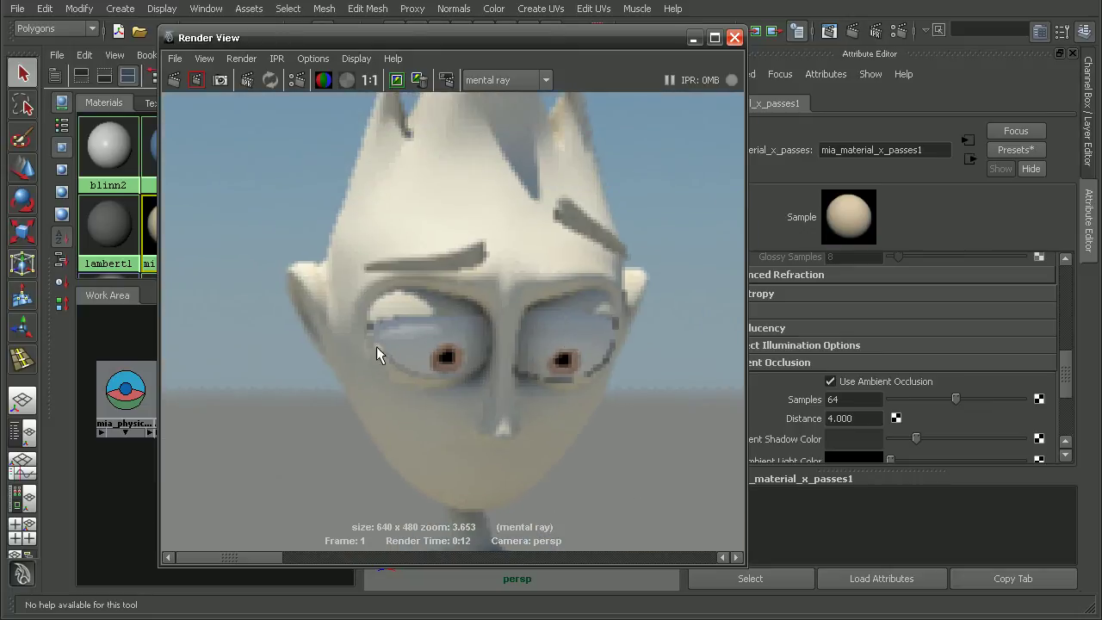
pyautogui.keyDown('alt'); pyautogui.moveTo(522, 421); pyautogui.dragTo(395, 274, button='middle'); pyautogui.keyUp('alt')
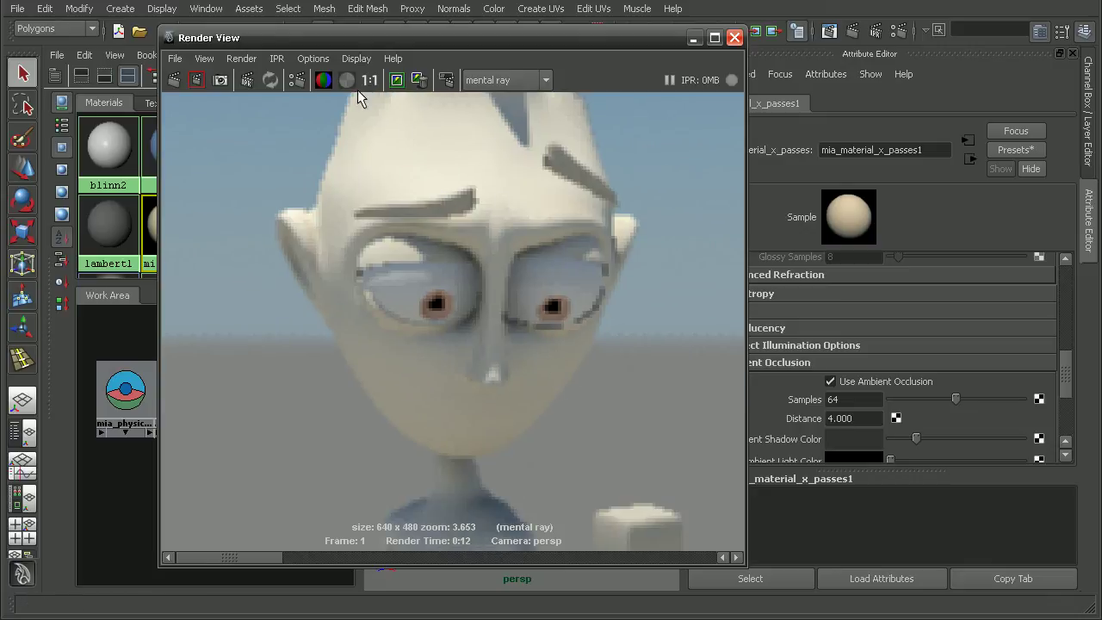
# Raise the anti-aliasing Max Sample Level from 0 to 2 in Render Settings Quality.
pyautogui.click(293, 85)
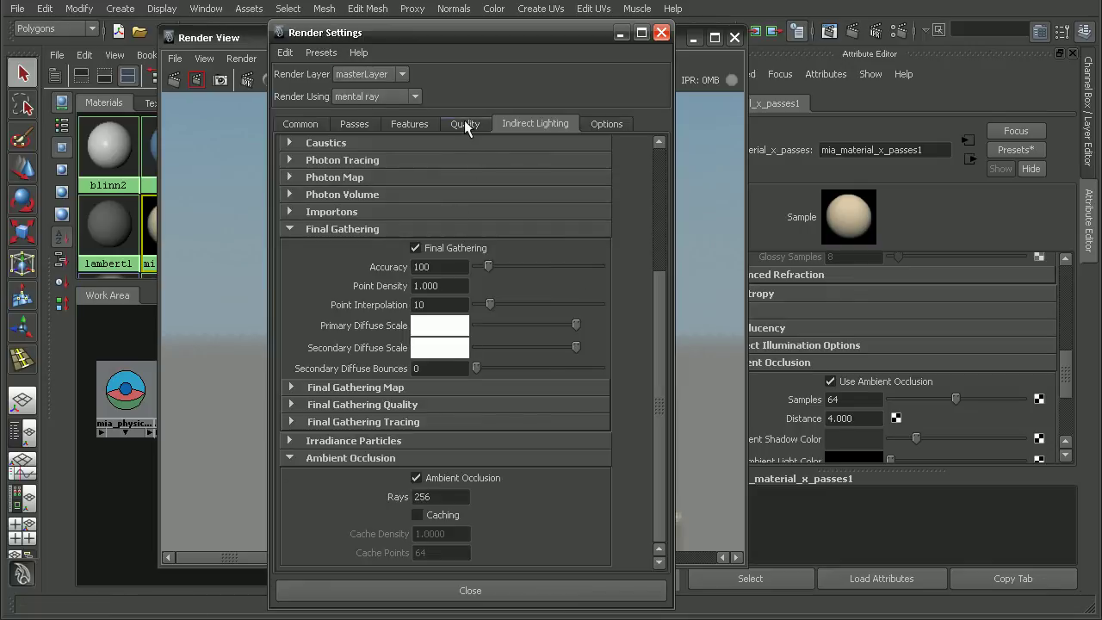
pyautogui.click(465, 122)
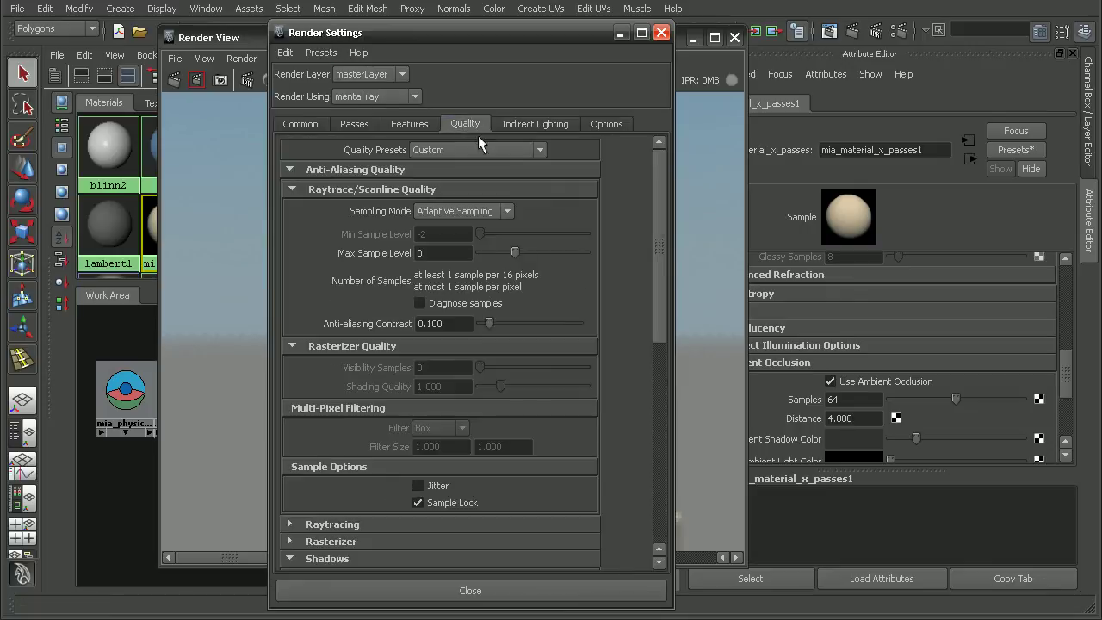
pyautogui.moveTo(515, 252); pyautogui.dragTo(551, 252)
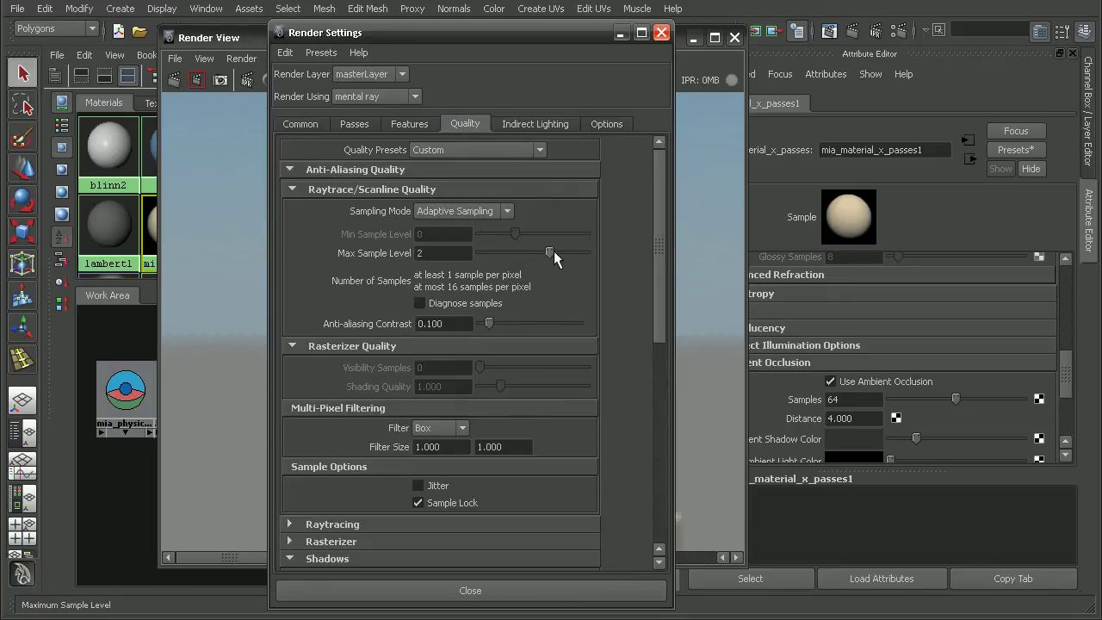
pyautogui.click(537, 583)
# Render again with the smoother anti-aliasing and zoom in on the result.
pyautogui.click(174, 79)
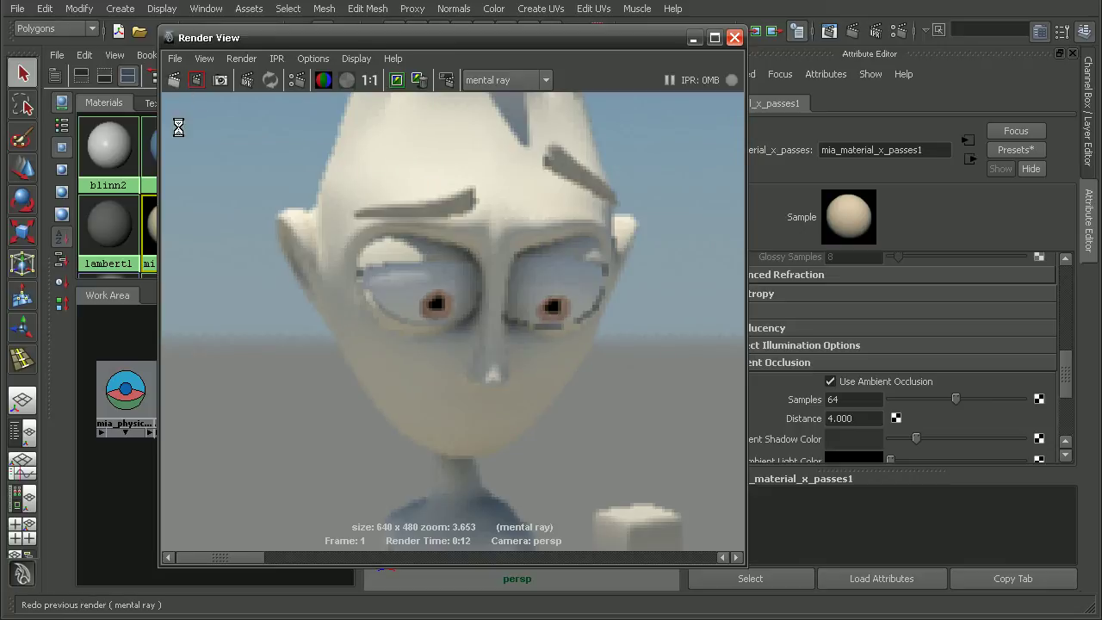
pyautogui.scroll(3, 687, 334)
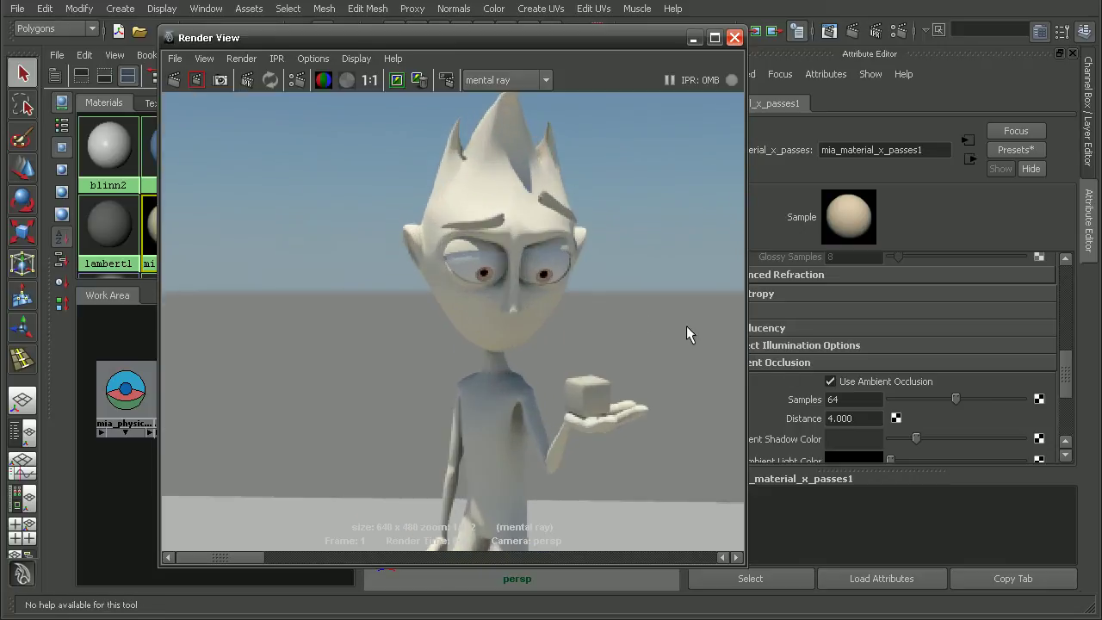
pyautogui.scroll(3, 687, 334)
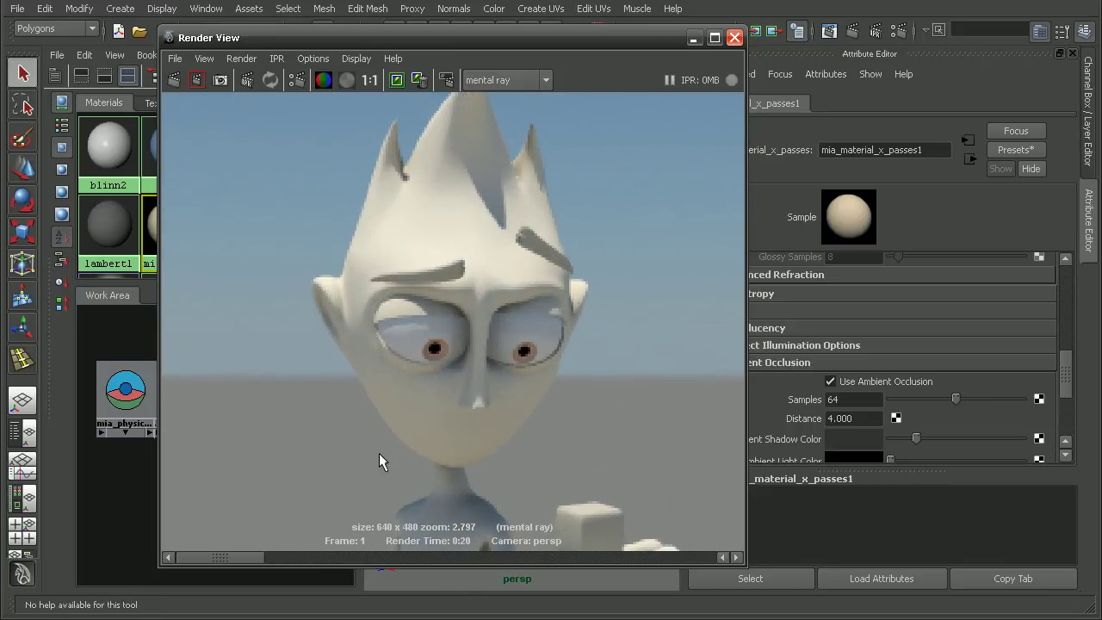
pyautogui.moveTo(244, 557); pyautogui.dragTo(339, 564)
pyautogui.moveTo(222, 558)
pyautogui.mouseDown()
pyautogui.moveTo(319, 558)
pyautogui.moveTo(195, 559)
pyautogui.moveTo(308, 559)
pyautogui.moveTo(228, 557)
pyautogui.mouseUp()
# Zoom out and pan to view the whole character, head to legs, with his ground shadow.
pyautogui.keyDown('alt'); pyautogui.moveTo(526, 465); pyautogui.dragTo(536, 337, button='right'); pyautogui.keyUp('alt')
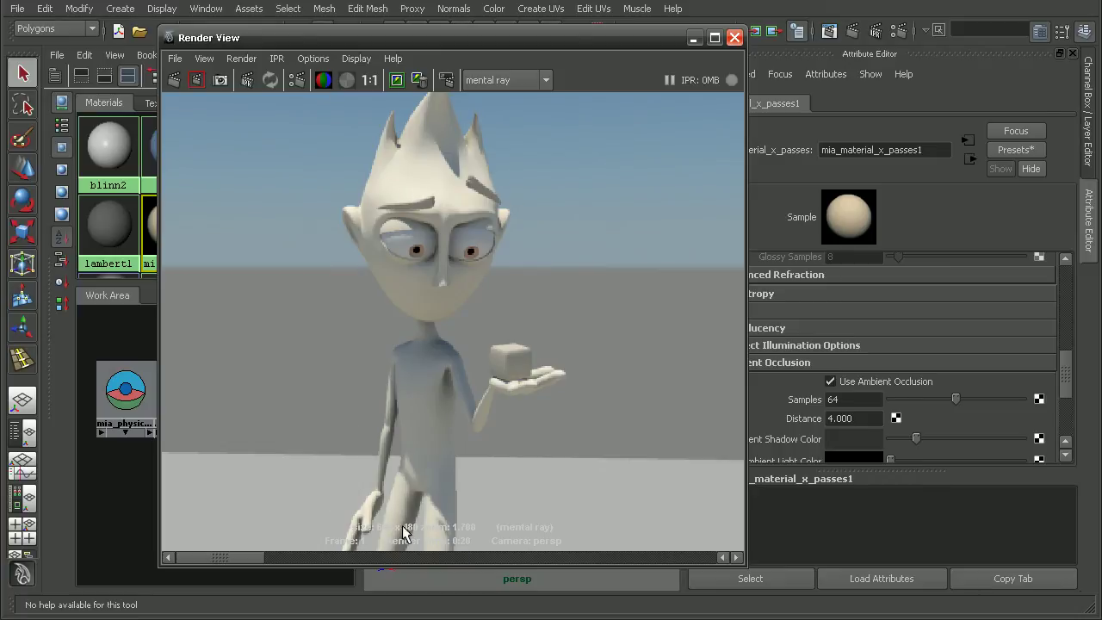
pyautogui.keyDown('alt'); pyautogui.moveTo(428, 406); pyautogui.dragTo(435, 262, button='middle'); pyautogui.keyUp('alt')
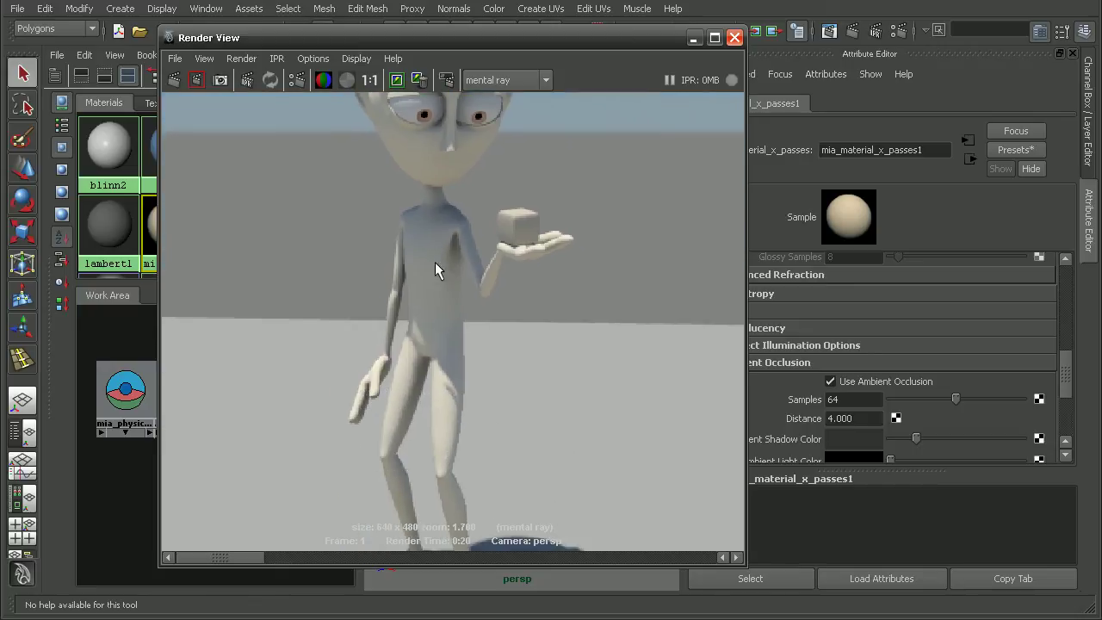
pyautogui.keyDown('alt'); pyautogui.moveTo(412, 227); pyautogui.dragTo(370, 270, button='right'); pyautogui.keyUp('alt')
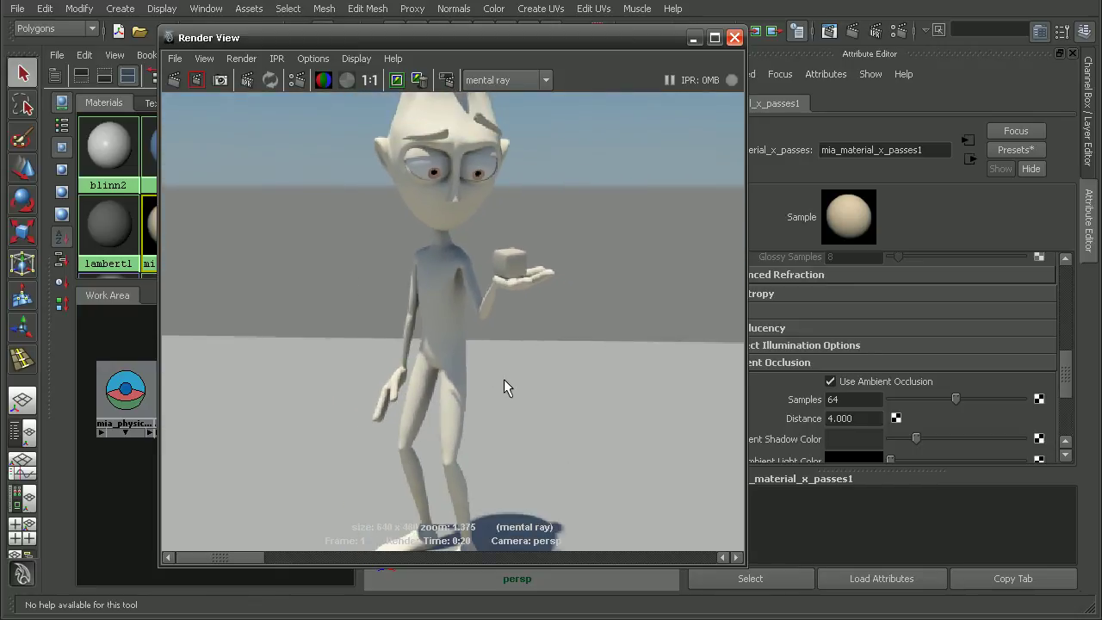
pyautogui.keyDown('alt'); pyautogui.moveTo(505, 387); pyautogui.dragTo(492, 339, button='middle'); pyautogui.keyUp('alt')
pyautogui.keyDown('alt'); pyautogui.moveTo(492, 339); pyautogui.dragTo(564, 359, button='right'); pyautogui.keyUp('alt')
pyautogui.keyDown('alt'); pyautogui.moveTo(564, 359); pyautogui.dragTo(607, 372, button='middle'); pyautogui.keyUp('alt')
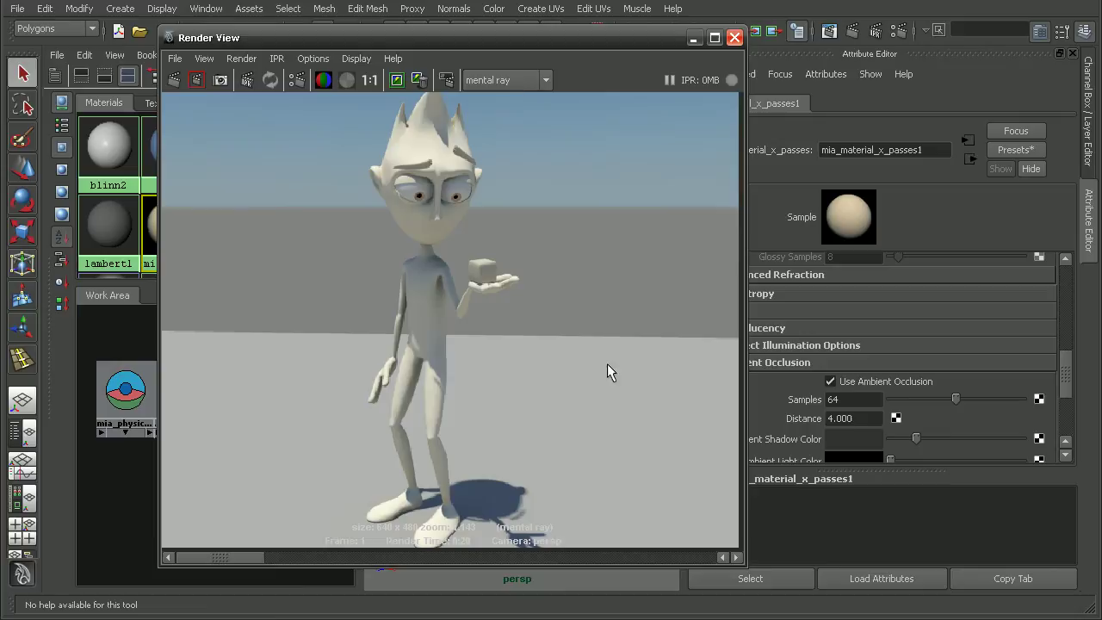